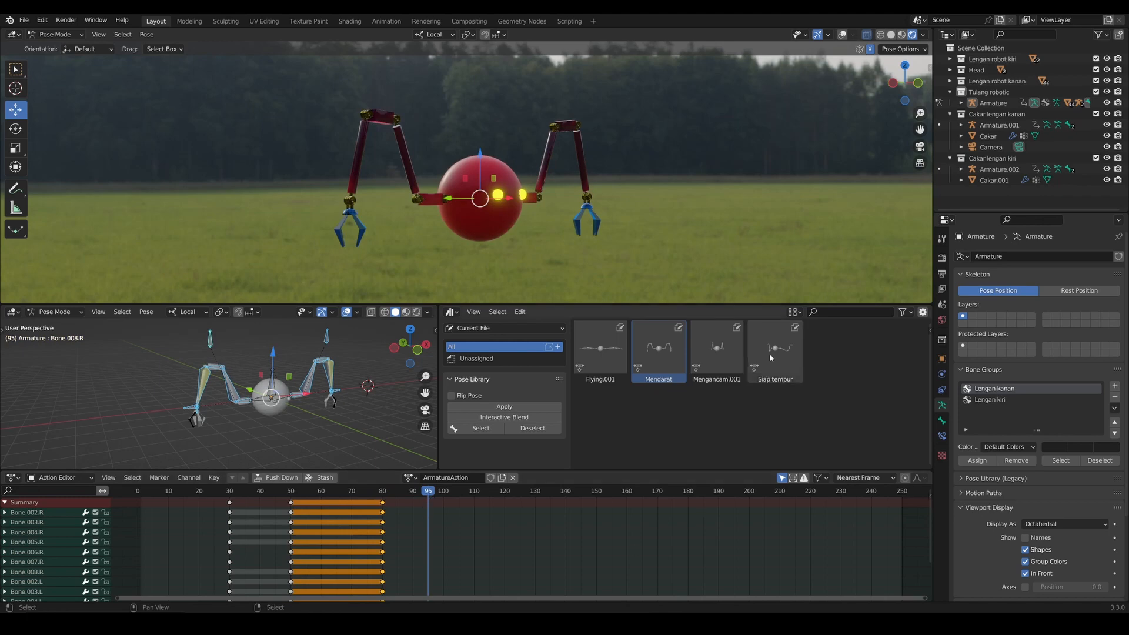
# At frame 95, apply the Siap tempur pose to the right arm and its flipped version to the left arm (Lengan kiri).
pyautogui.doubleClick(769, 353)
pyautogui.click(990, 400)
pyautogui.click(462, 396)
pyautogui.click(492, 408)
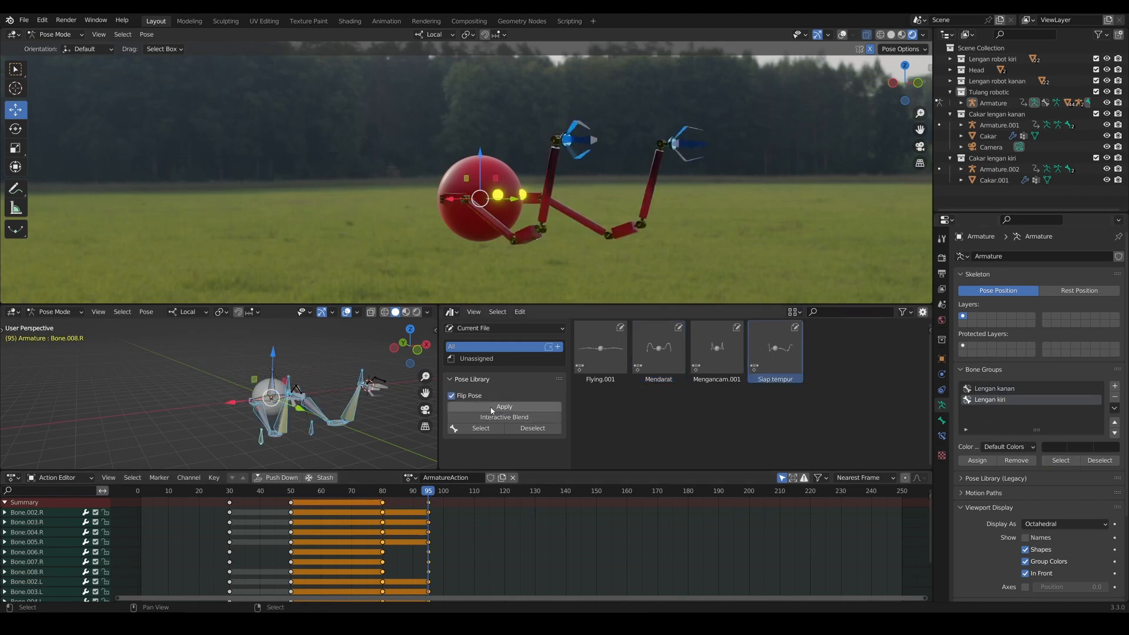
# Duplicate the frame 95 pose keyframes to frame 130.
pyautogui.click(536, 492)
pyautogui.click(429, 503)
pyautogui.hotkey('shift', 'd')
pyautogui.click(535, 509)
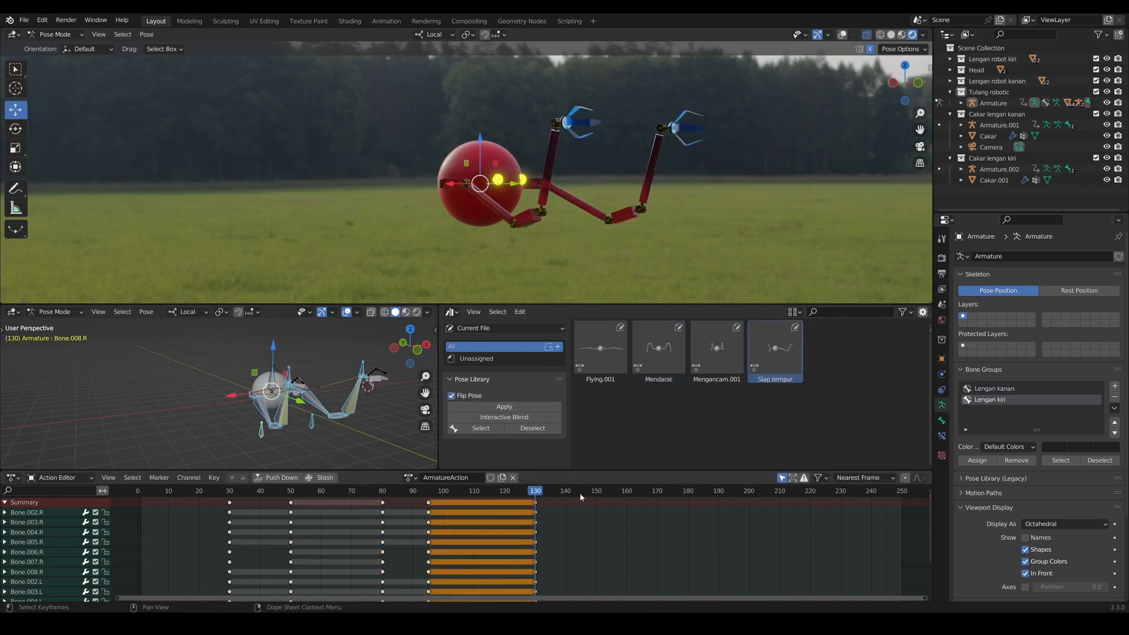
# At frame 140, apply the Mendarat pose flipped to the left arm and unflipped to the Lengan kanan bone group.
pyautogui.click(567, 494)
pyautogui.doubleClick(659, 348)
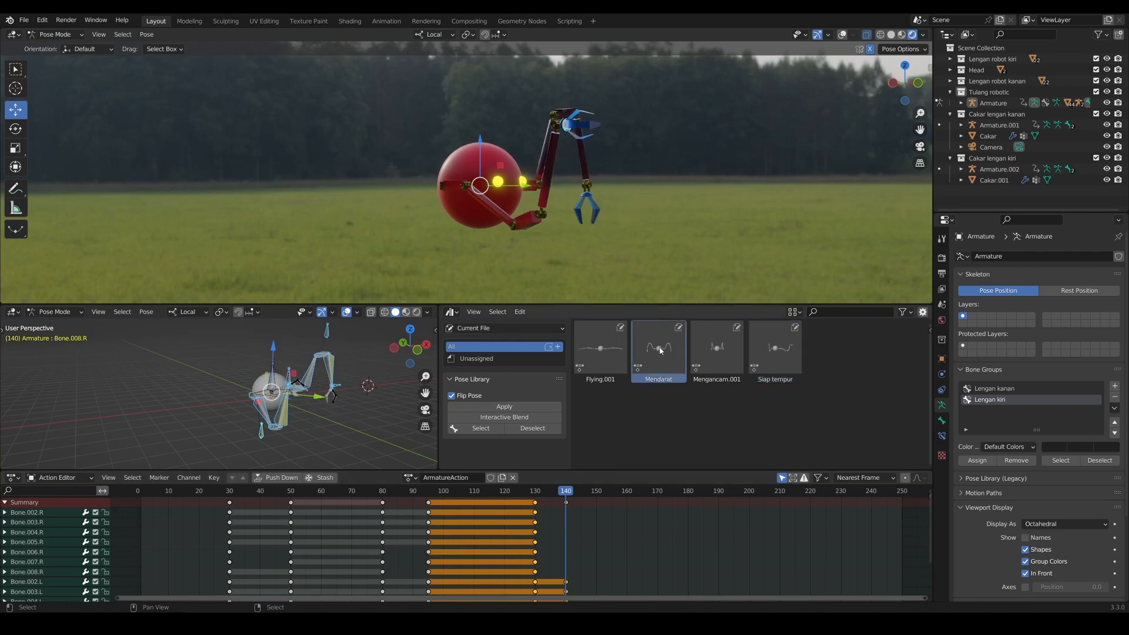
pyautogui.click(468, 398)
pyautogui.click(999, 389)
pyautogui.click(1061, 461)
pyautogui.doubleClick(662, 360)
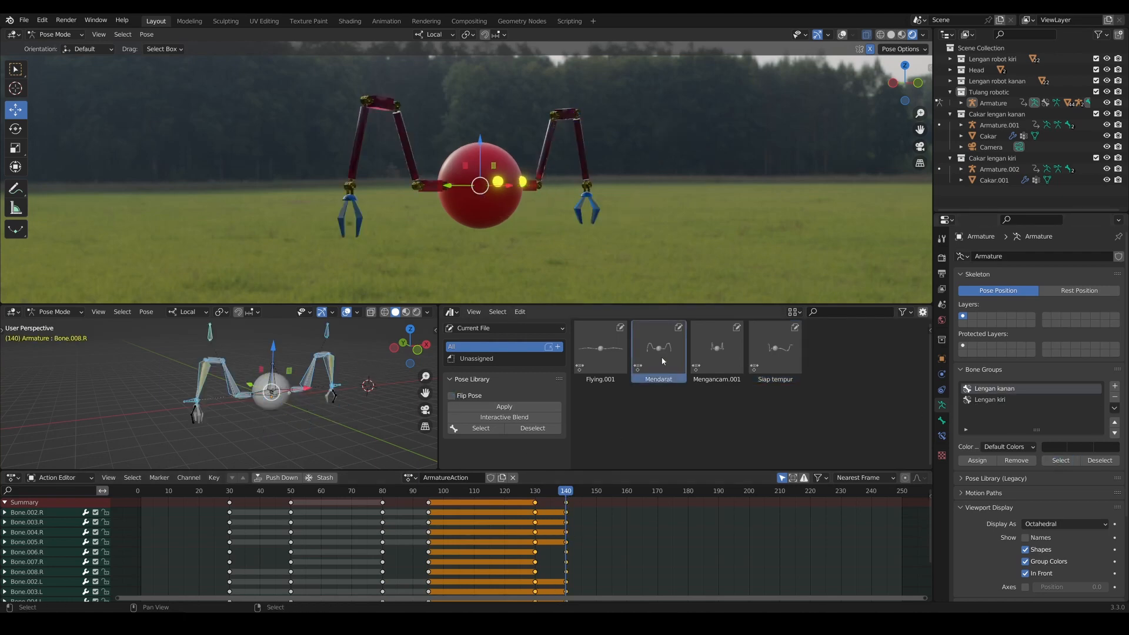
# Duplicate the frame 140 pose keyframes to frame 160.
pyautogui.click(627, 494)
pyautogui.click(566, 503)
pyautogui.hotkey('shift', 'd')
pyautogui.click(627, 504)
# At frame 170, apply the Flying.001 pose to the right arm and its flipped version to the left arm, and play the animation.
pyautogui.click(657, 491)
pyautogui.doubleClick(615, 362)
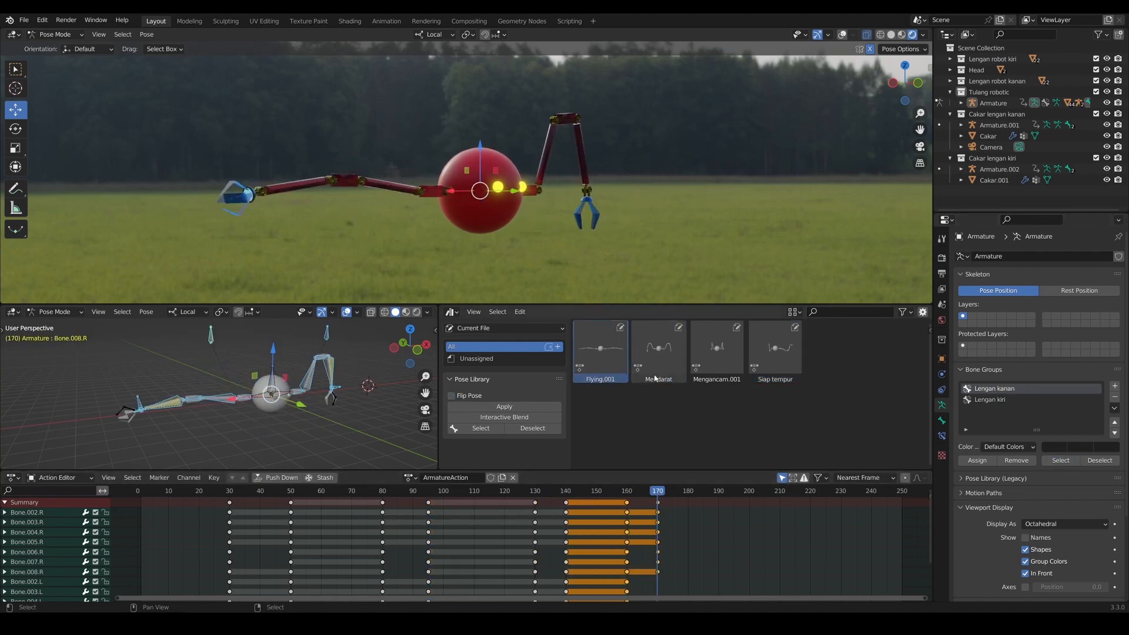
pyautogui.click(990, 400)
pyautogui.click(1059, 461)
pyautogui.click(451, 395)
pyautogui.click(504, 407)
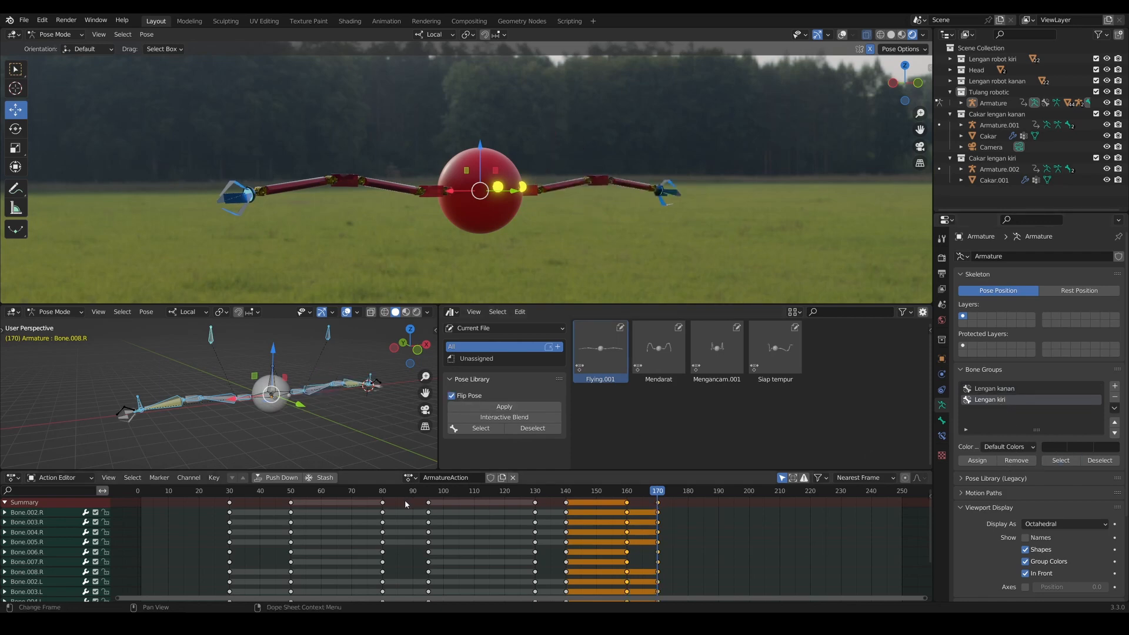
pyautogui.press('space')
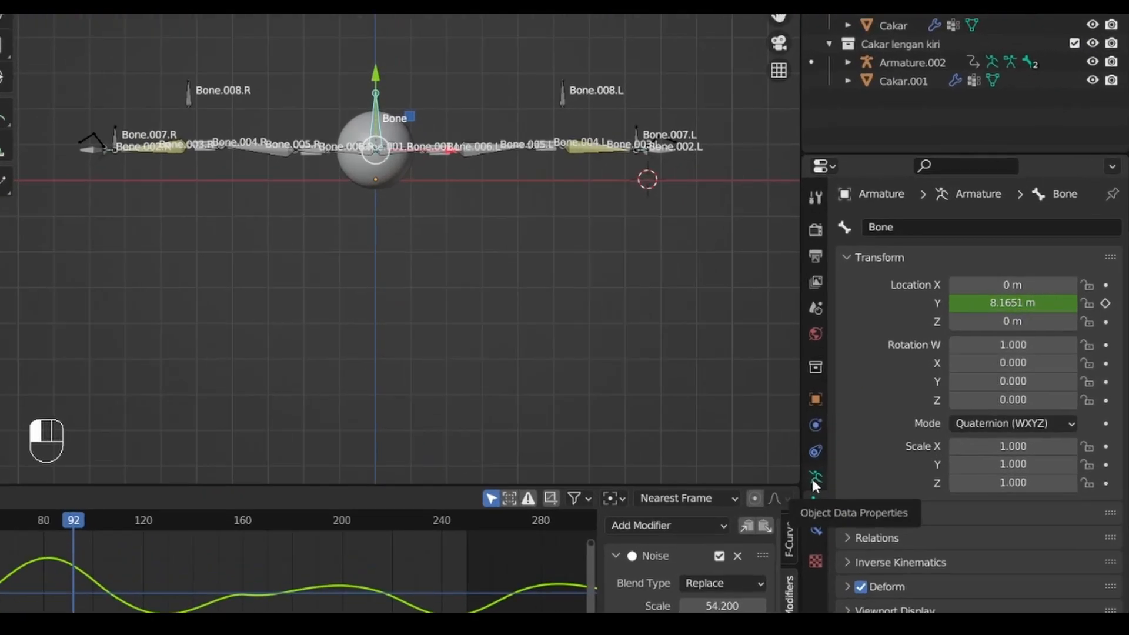
# Add a bone group named Lengan Kanan to the armature.
pyautogui.click(941, 405)
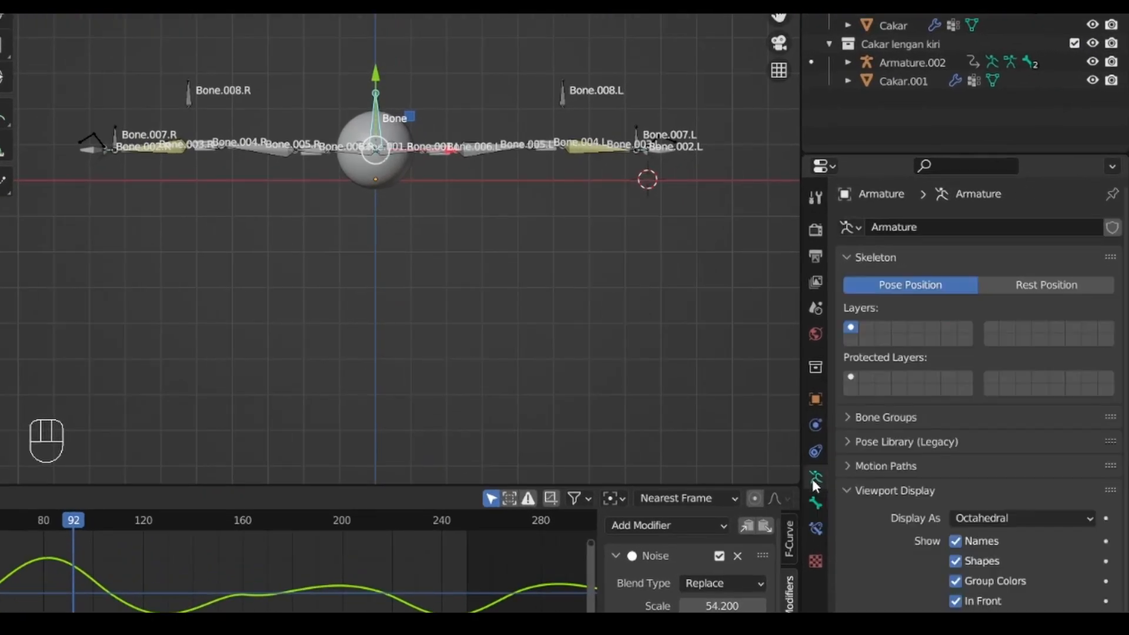
pyautogui.click(849, 416)
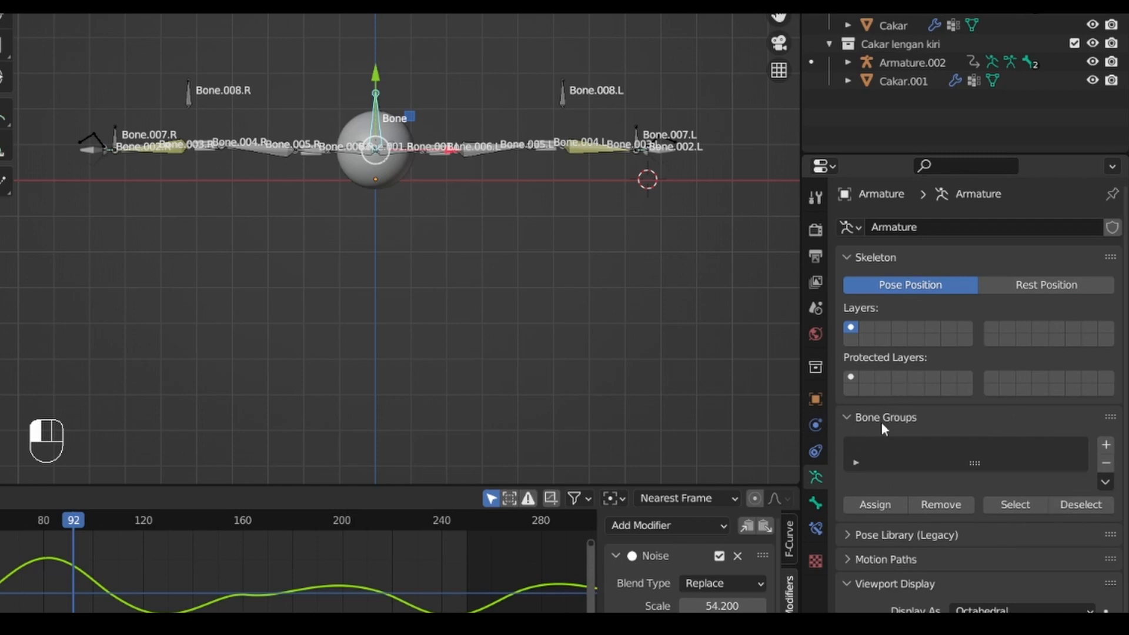
pyautogui.click(1106, 444)
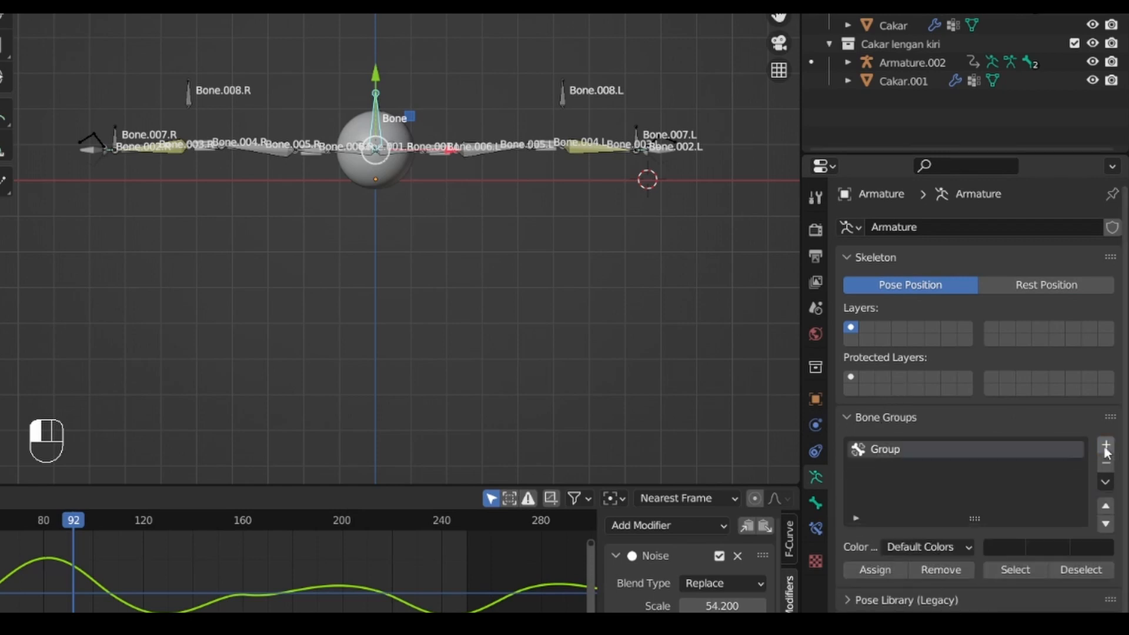
pyautogui.doubleClick(894, 450)
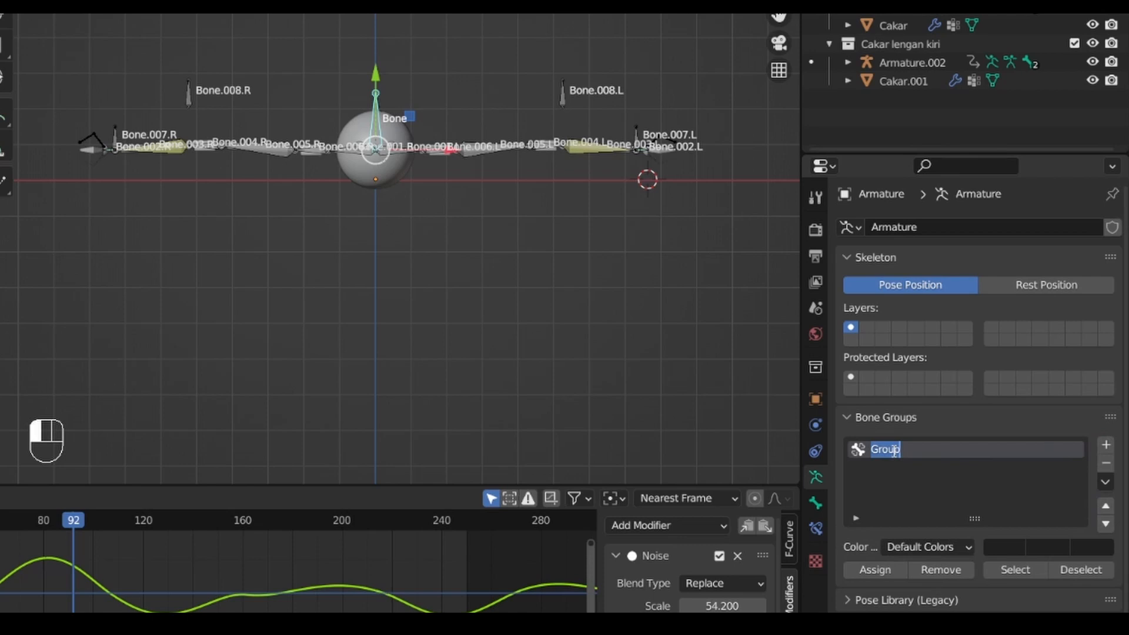
pyautogui.write('Lengan Kanan')
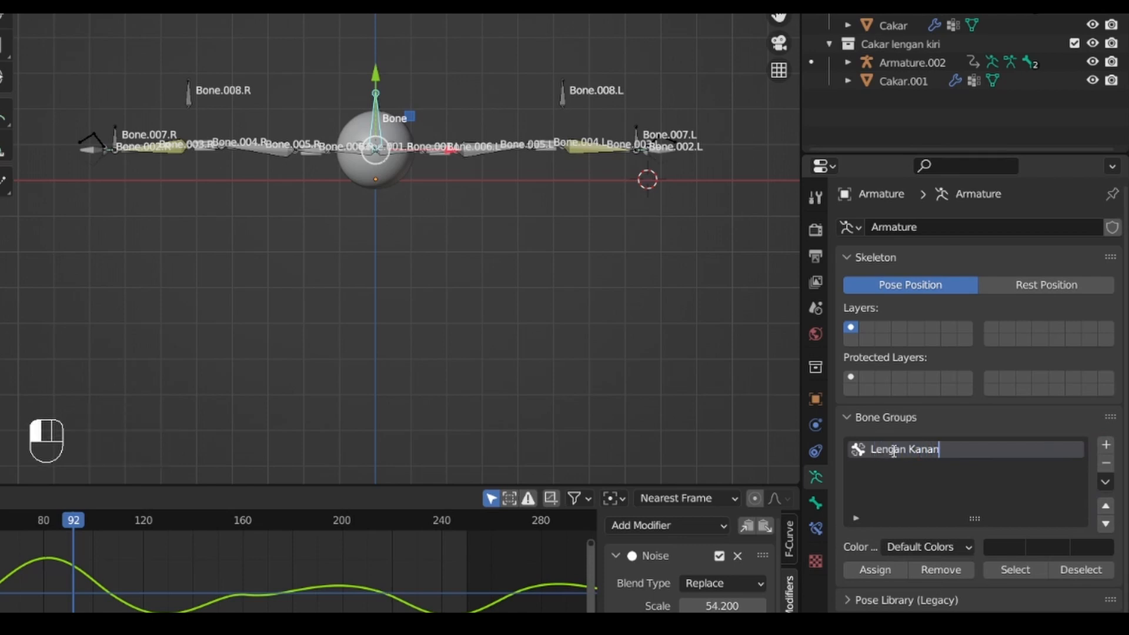
pyautogui.press('Return')
# Add a second bone group named Lengan Kiri.
pyautogui.click(1106, 445)
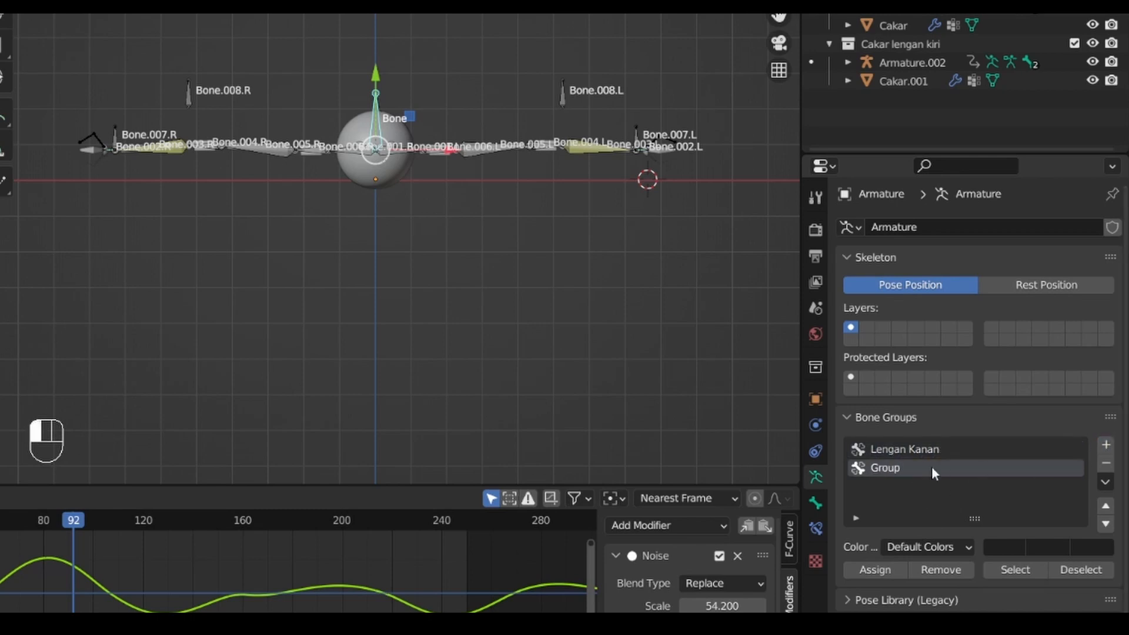
pyautogui.doubleClick(892, 468)
pyautogui.write('Lengan Kiri')
pyautogui.click(895, 498)
# Hide the bone names and assign the right arm's bones to the Lengan Kanan group.
pyautogui.click(940, 449)
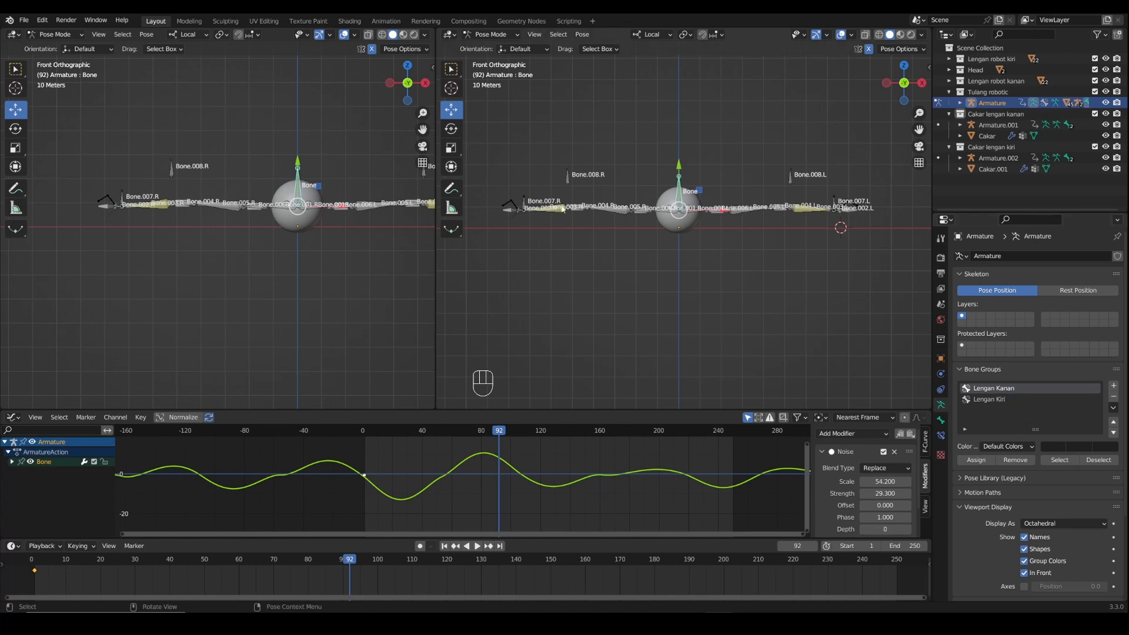
pyautogui.click(1025, 537)
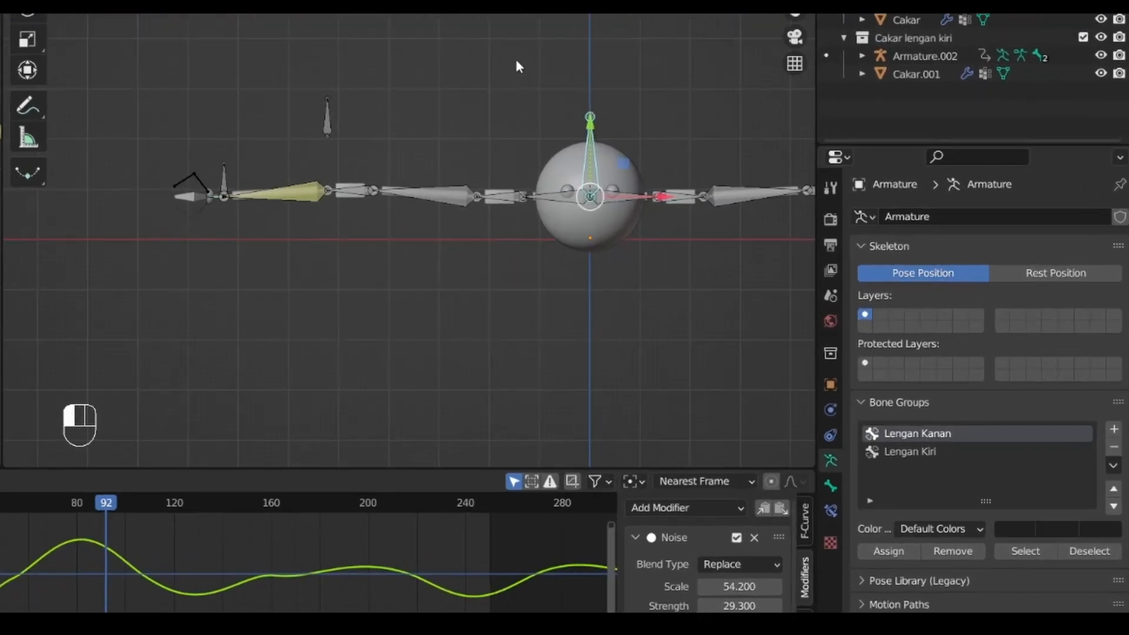
pyautogui.moveTo(516, 59); pyautogui.dragTo(120, 284)
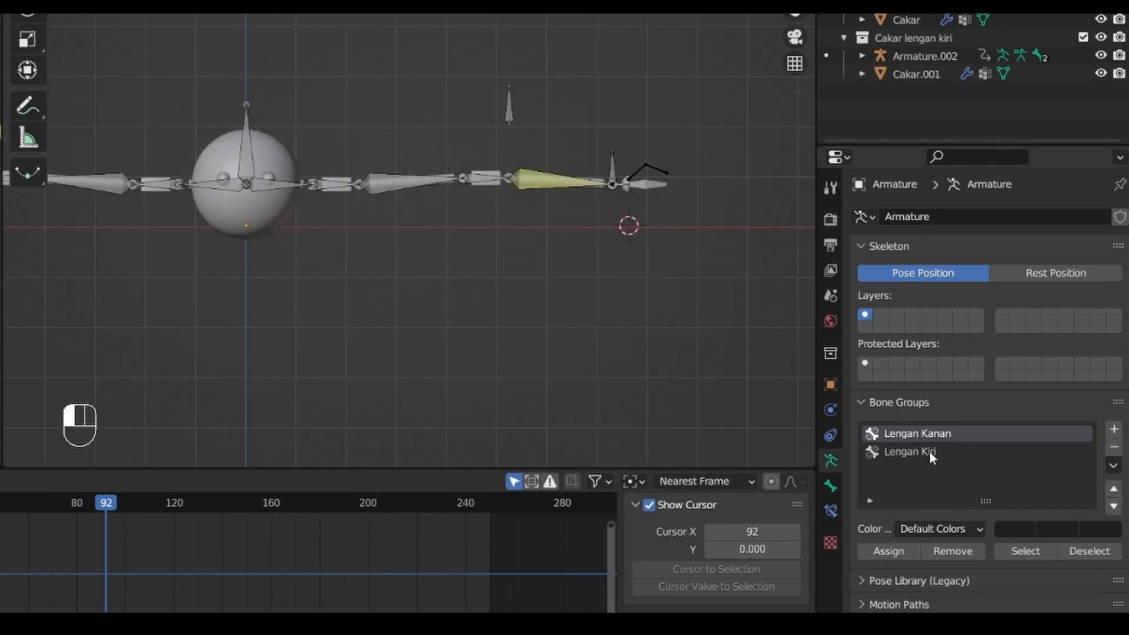
# Assign the left arm's bones to the Lengan Kiri group and clear the bone selection.
pyautogui.click(930, 451)
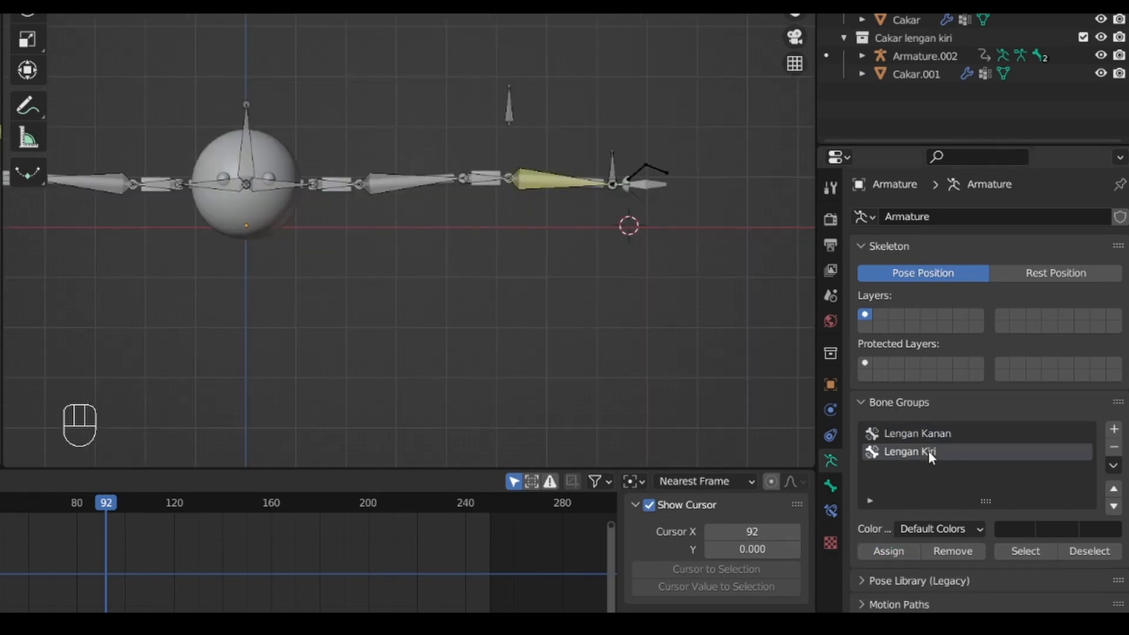
pyautogui.moveTo(339, 54); pyautogui.dragTo(744, 305)
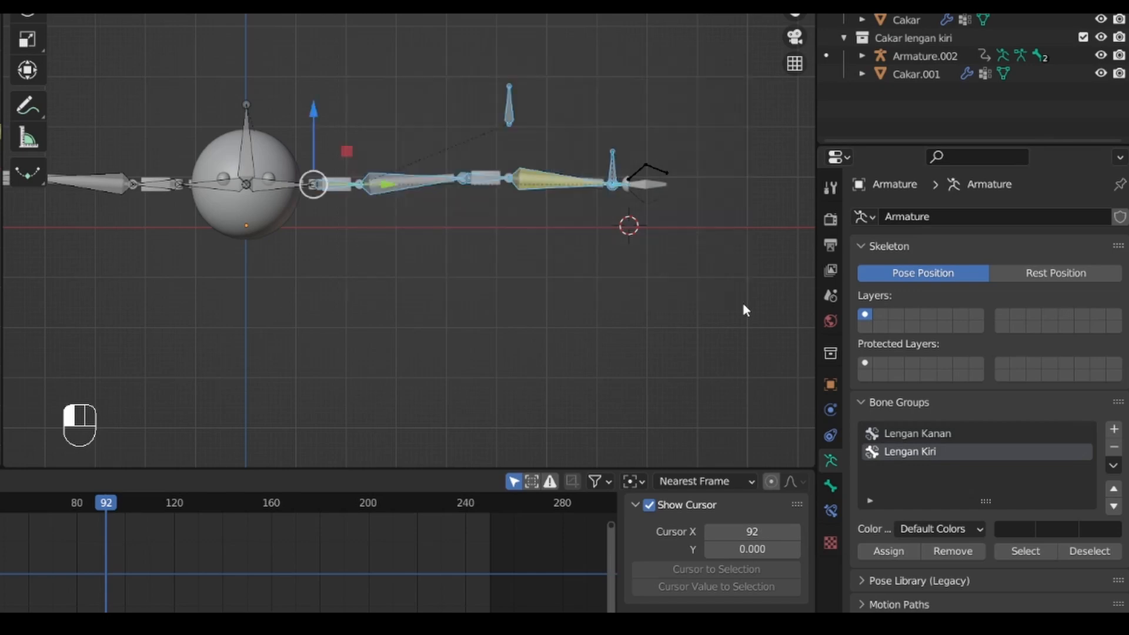
pyautogui.click(889, 551)
pyautogui.click(478, 336)
pyautogui.scroll(-3, 478, 336)
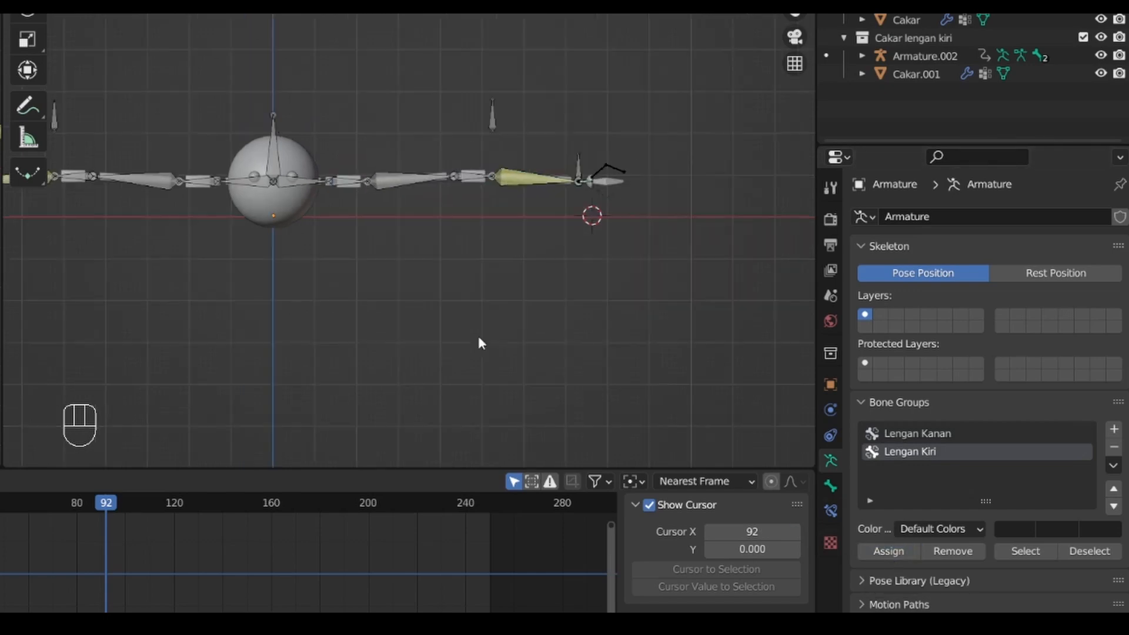
# Check which bones belong to Lengan Kanan and Lengan Kiri by selecting and deselecting each group's bones.
pyautogui.moveTo(795, 15); pyautogui.dragTo(837, 9)
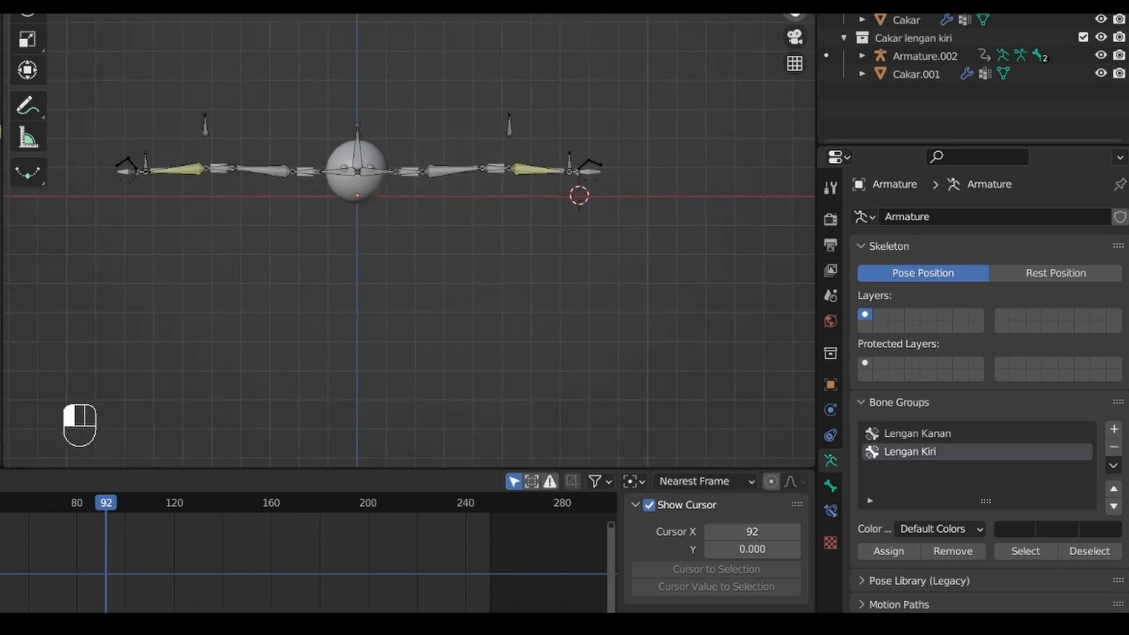
pyautogui.click(944, 433)
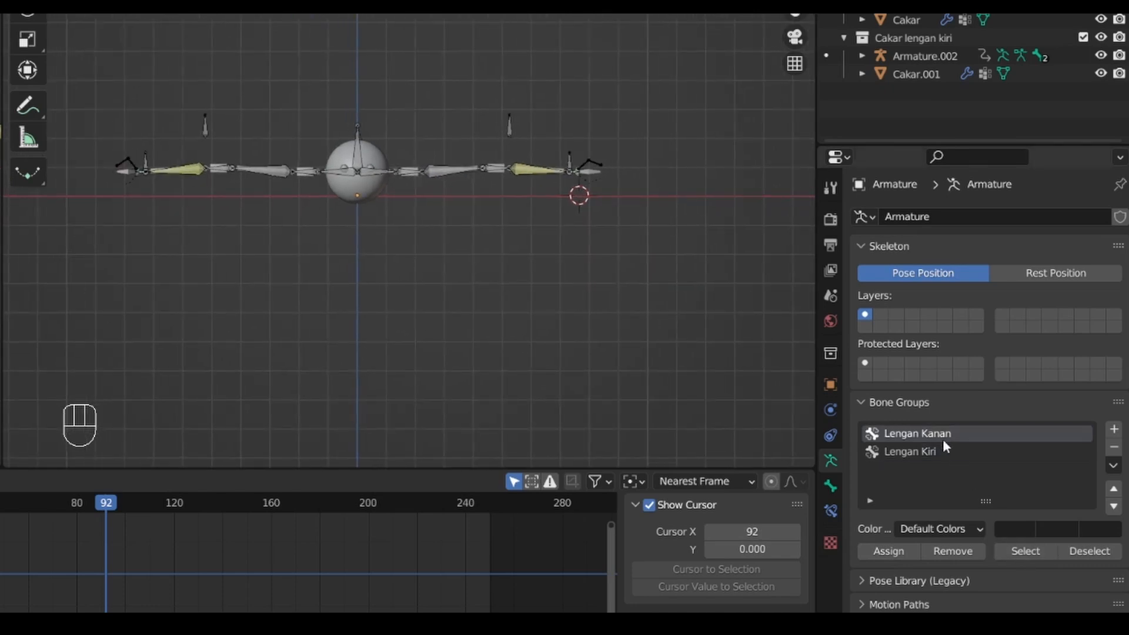
pyautogui.click(1022, 552)
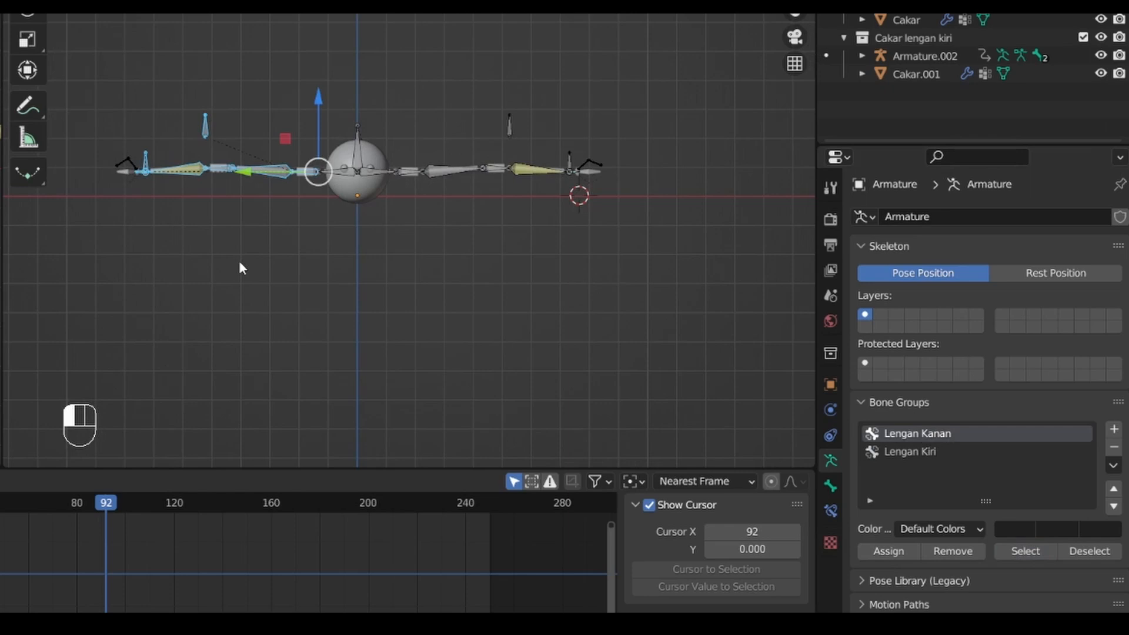
pyautogui.click(1092, 552)
pyautogui.click(1000, 451)
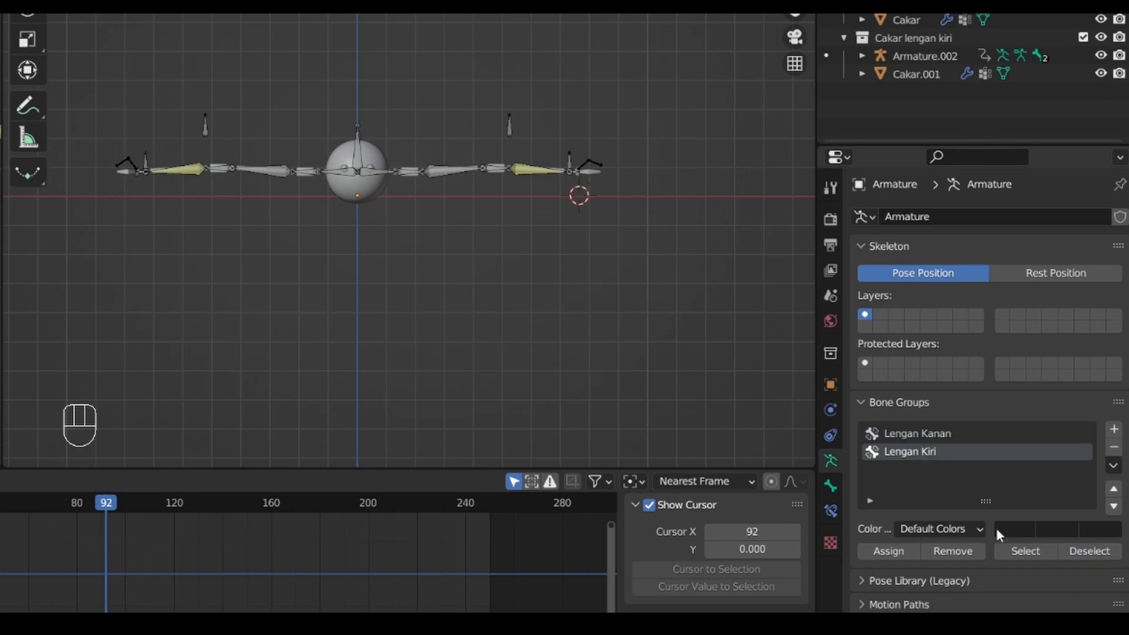
pyautogui.click(1017, 556)
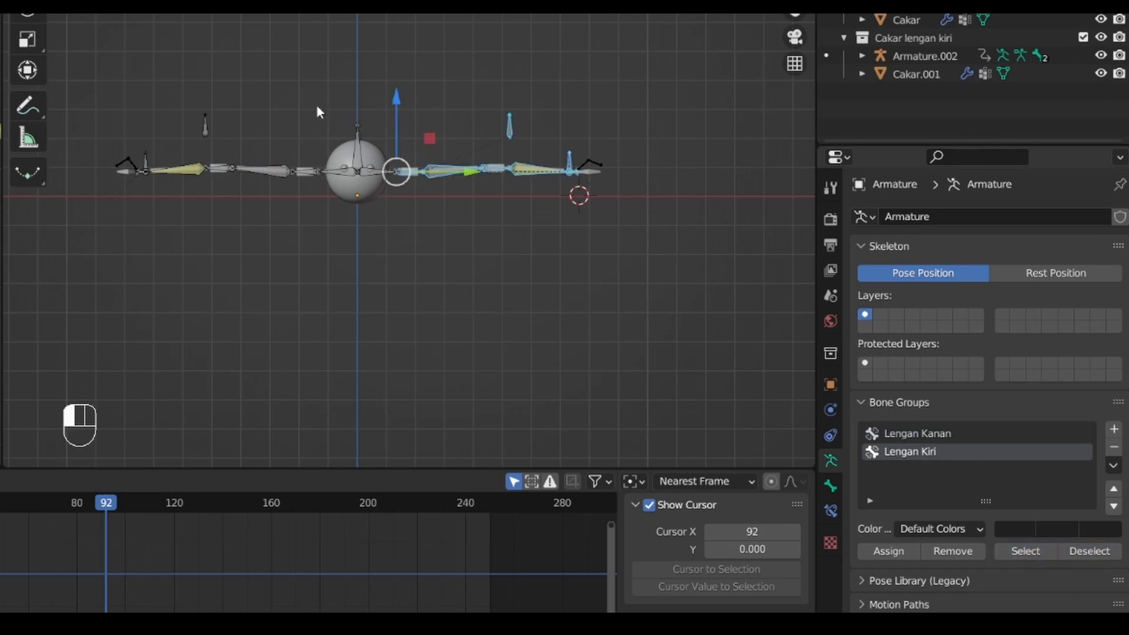
pyautogui.click(1083, 552)
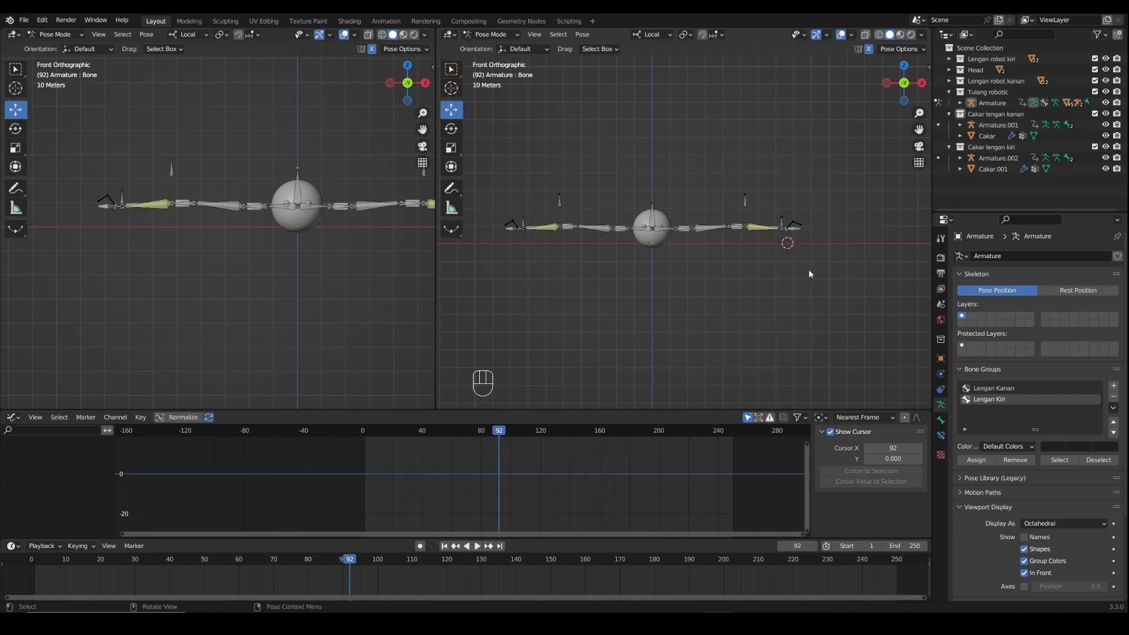
# Collapse the Tulang robotic, Cakar lengan kanan and Cakar lengan kiri collections and make the Scene Collection active.
pyautogui.click(949, 92)
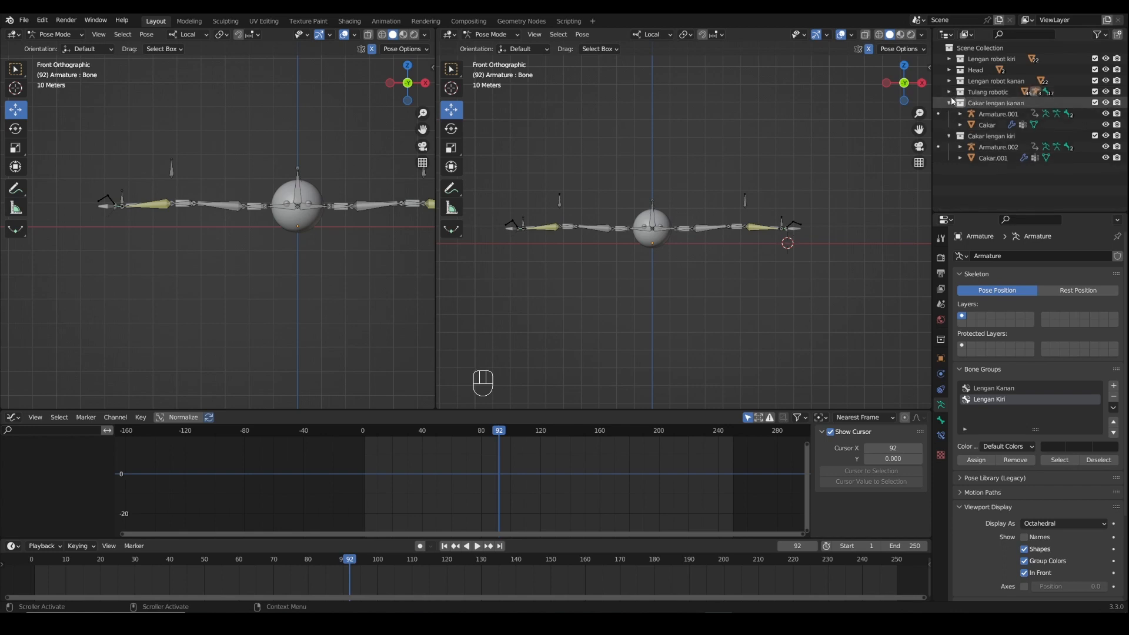
pyautogui.click(949, 103)
pyautogui.click(949, 113)
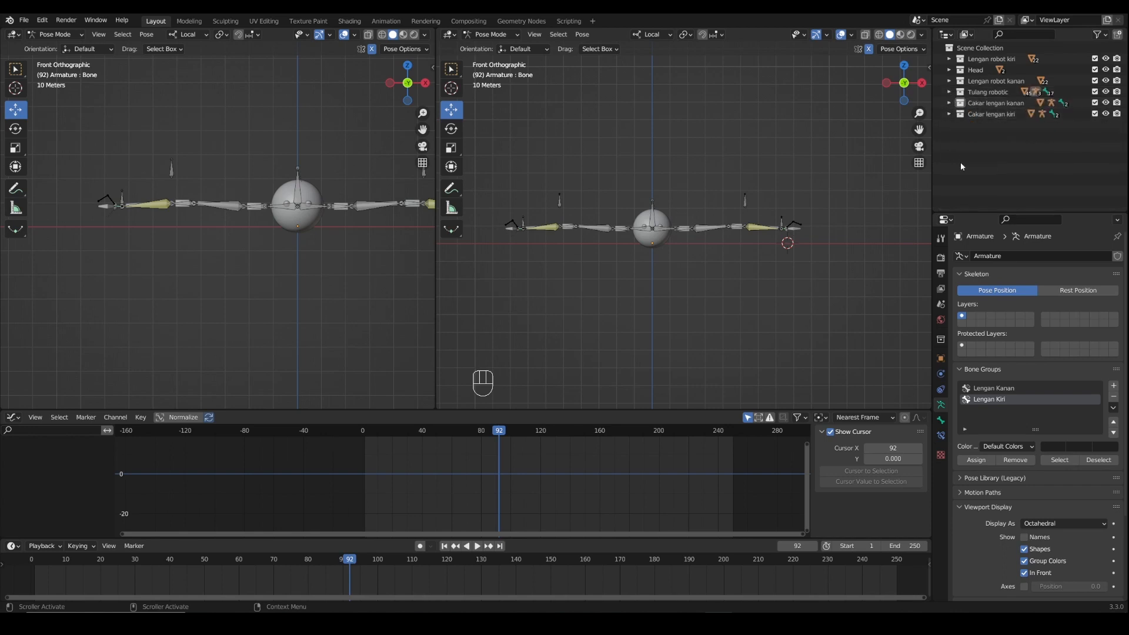
pyautogui.click(950, 51)
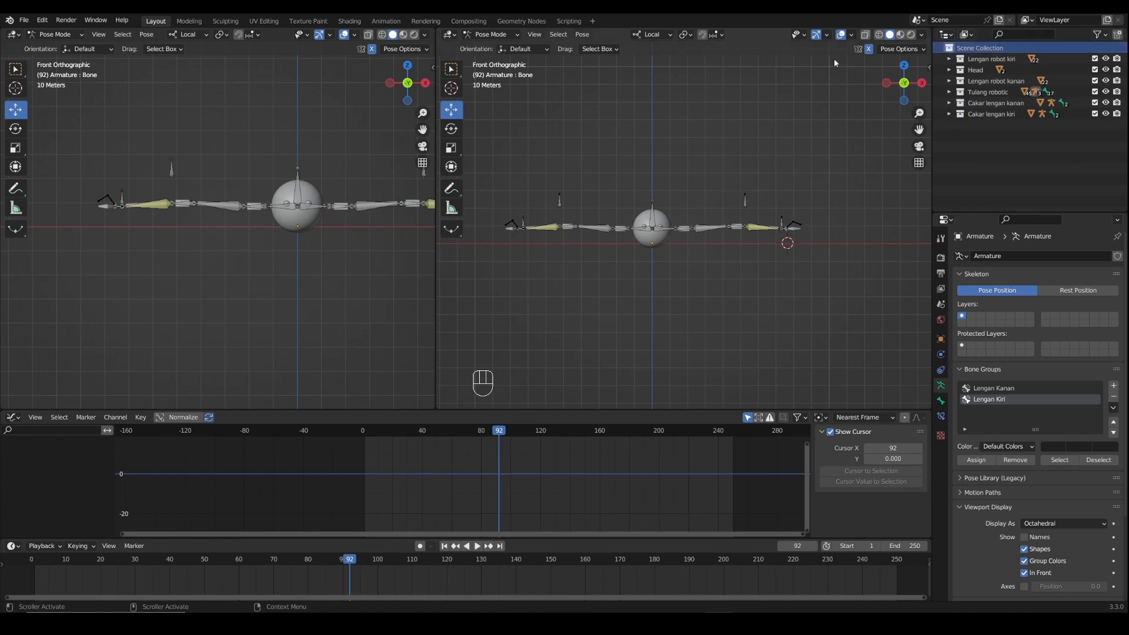
# Add a camera in Object Mode and align it to the current viewport view.
pyautogui.click(490, 34)
pyautogui.click(496, 47)
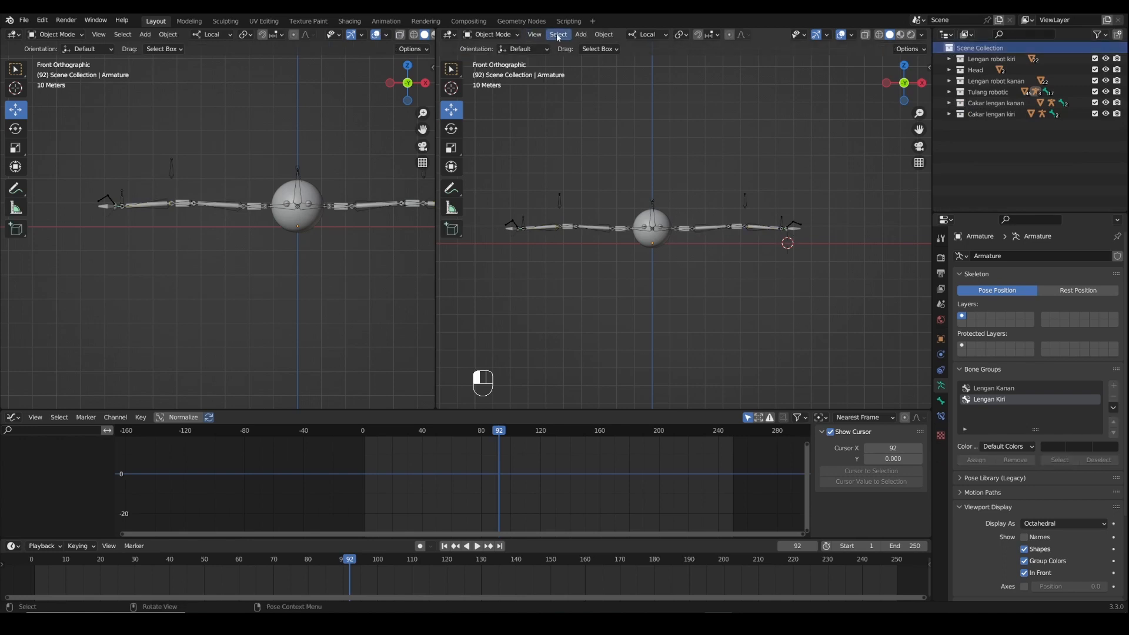
pyautogui.click(581, 34)
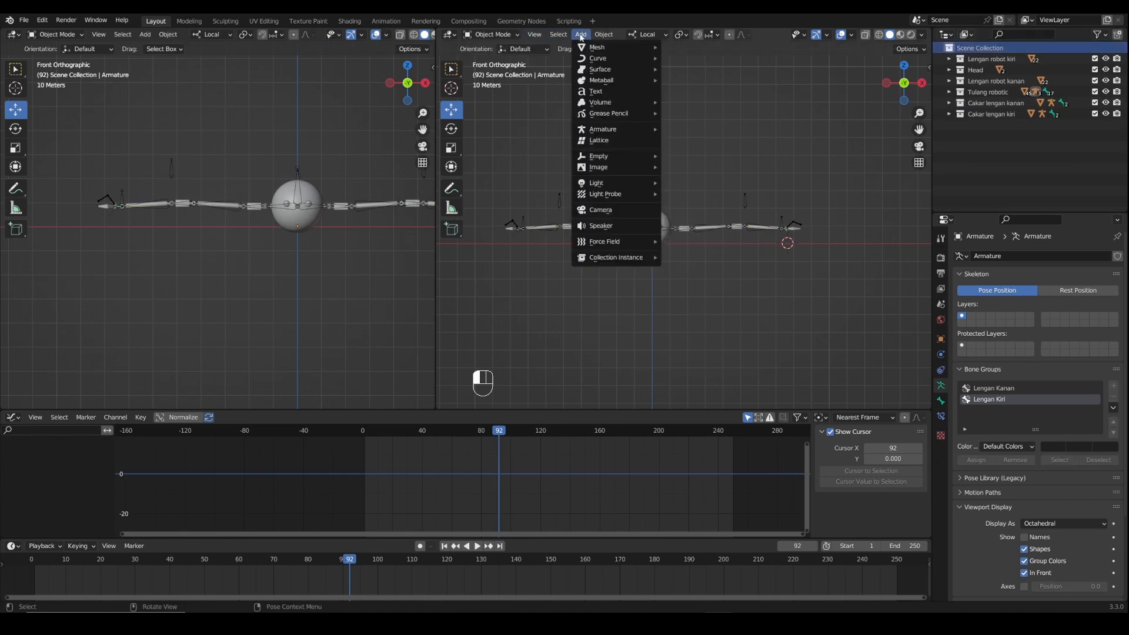
pyautogui.click(604, 210)
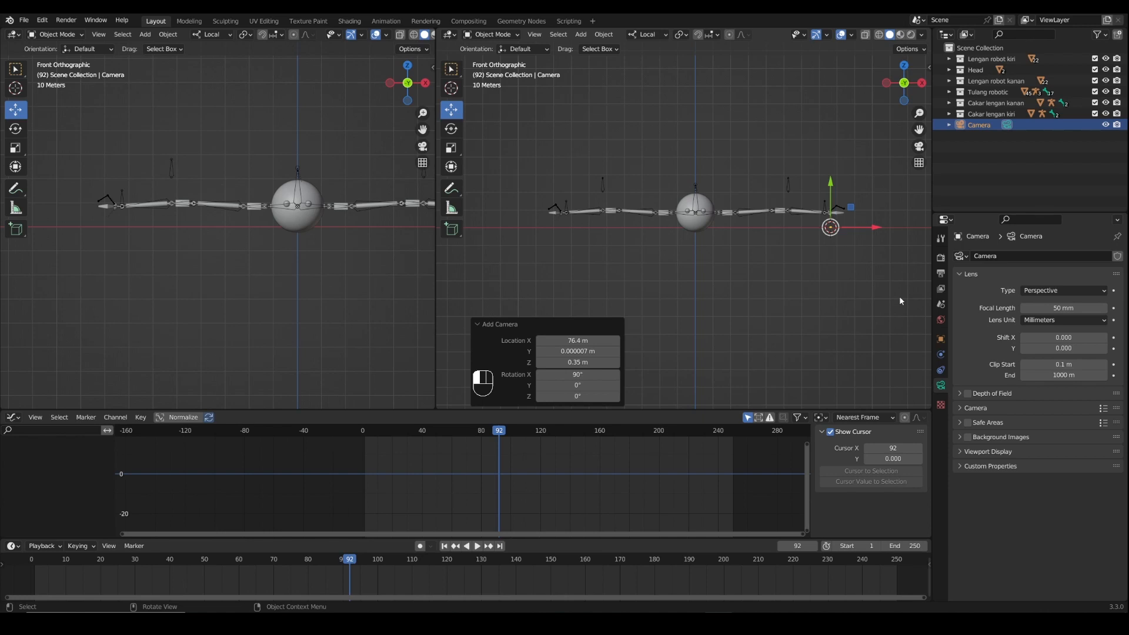
pyautogui.hotkey('ctrl', 'alt')
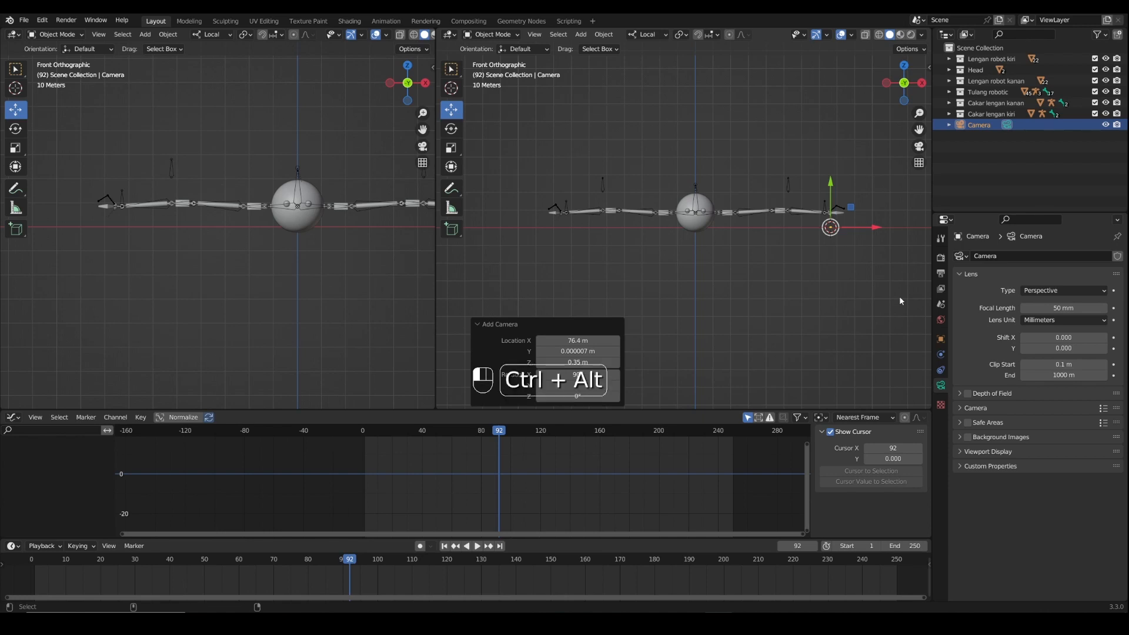
pyautogui.press('ctrl+alt+KP_0')
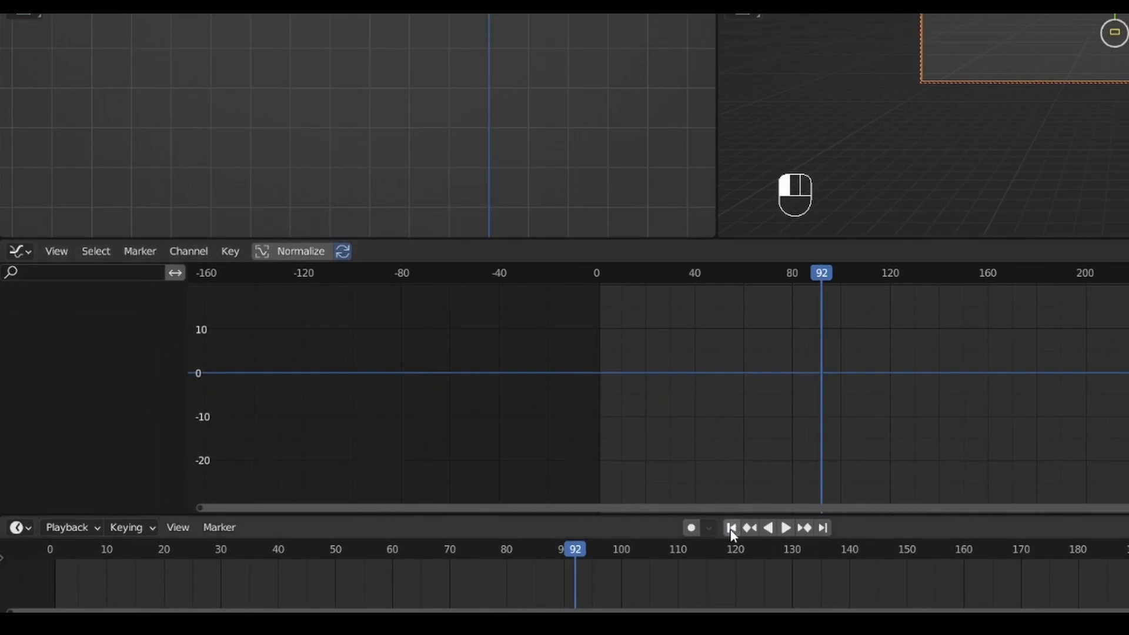
# Return the animation to its first frame and switch the Graph Editor area to the Asset Browser.
pyautogui.click(731, 527)
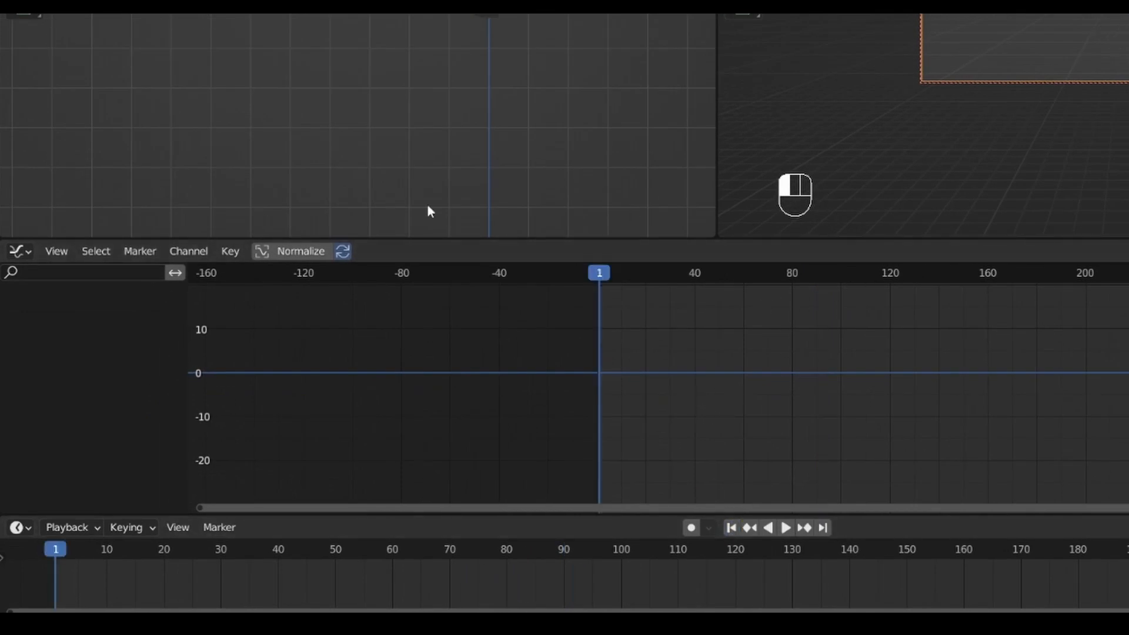
pyautogui.click(20, 252)
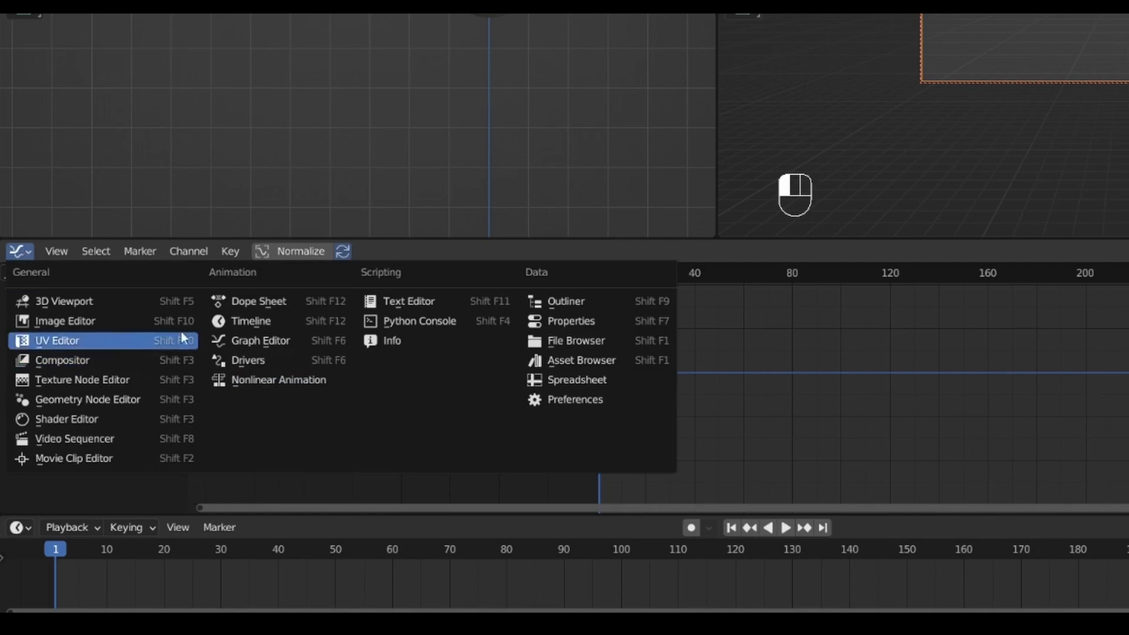
pyautogui.click(589, 366)
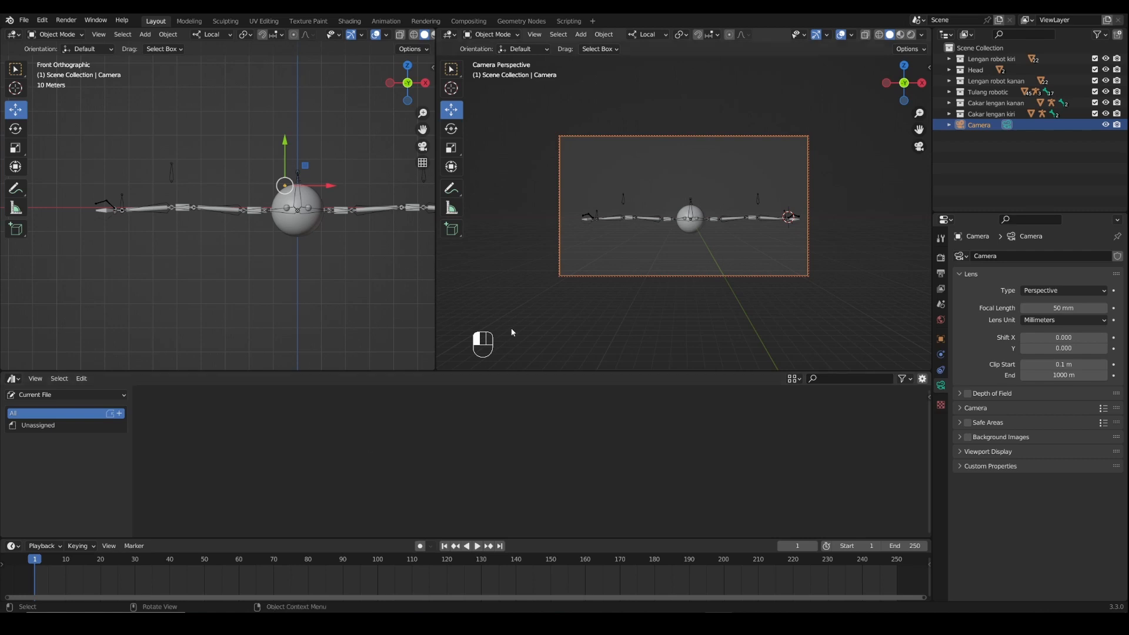
# Put the armature in Pose Mode and shift the camera framing toward its right arm.
pyautogui.click(693, 208)
pyautogui.click(486, 35)
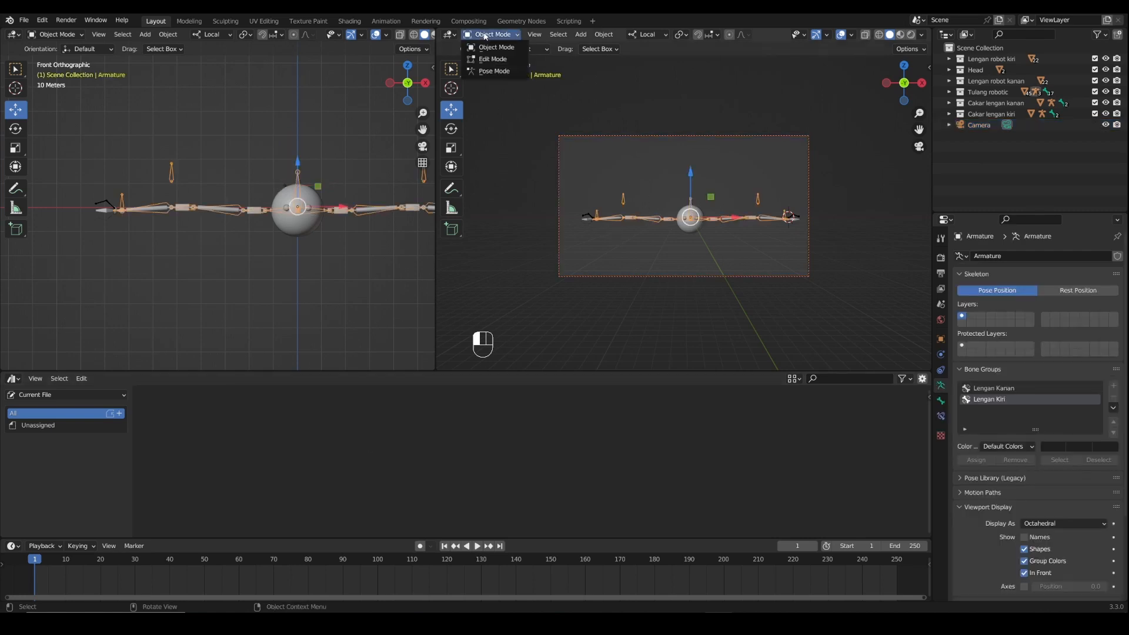
pyautogui.click(491, 71)
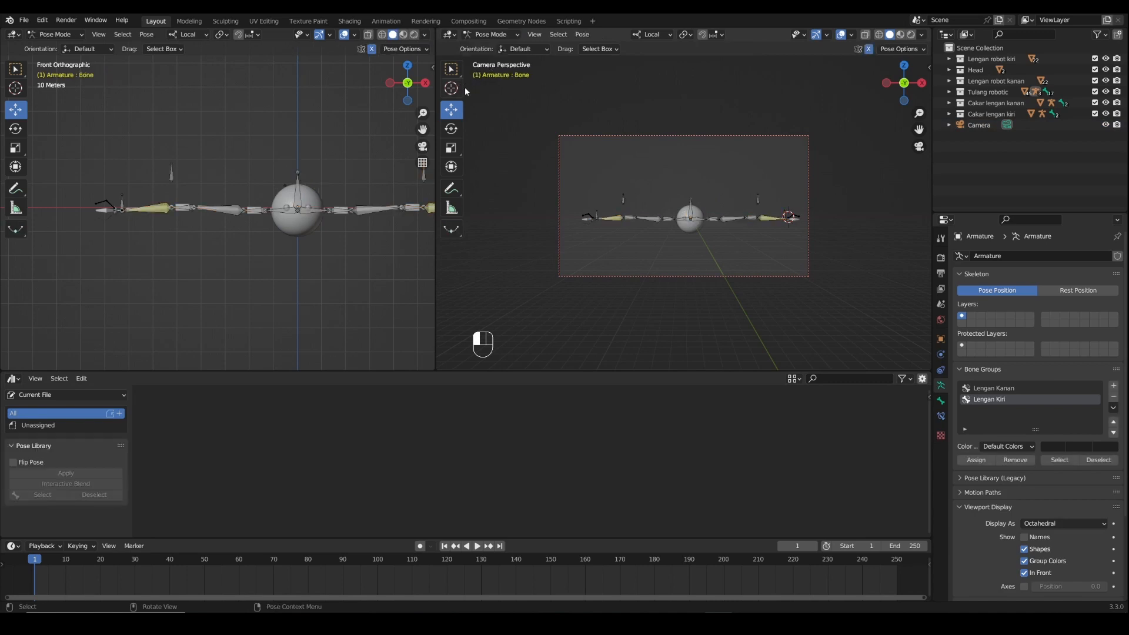
pyautogui.moveTo(919, 129); pyautogui.dragTo(998, 131)
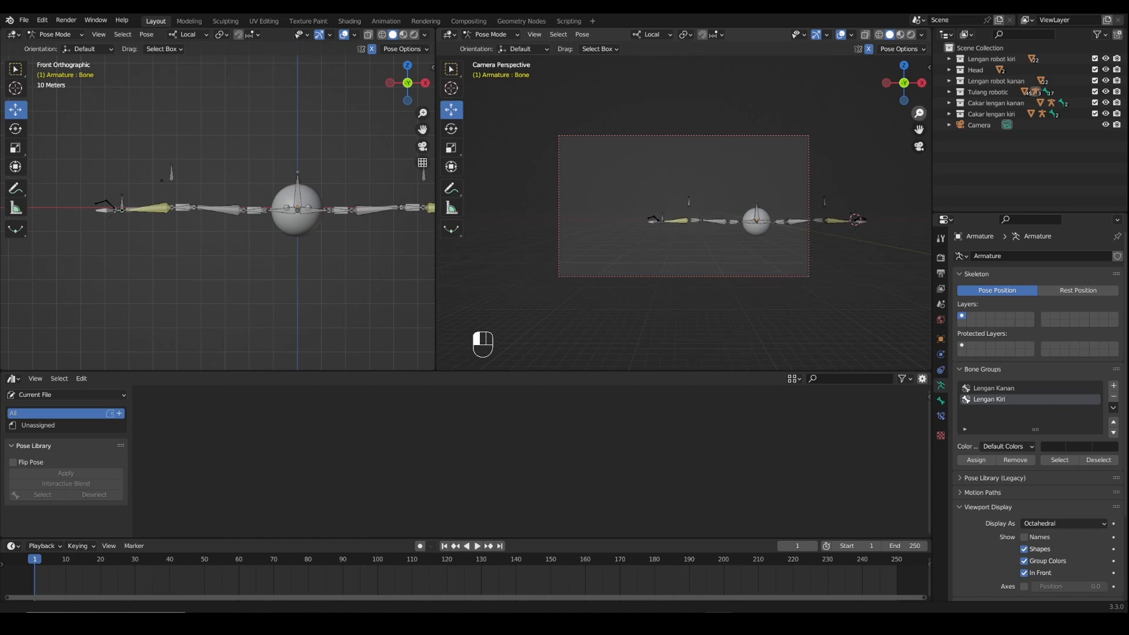
# Select the bones of the Lengan Kanan group and open the sidebars of the Asset Browser and the front view.
pyautogui.click(990, 391)
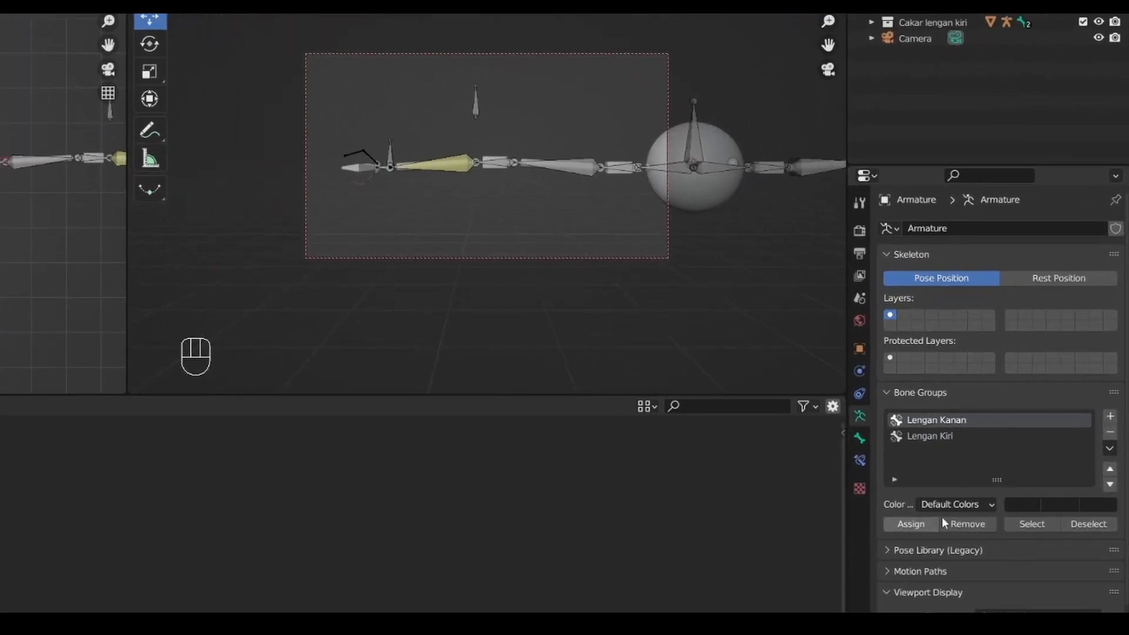
pyautogui.click(1044, 508)
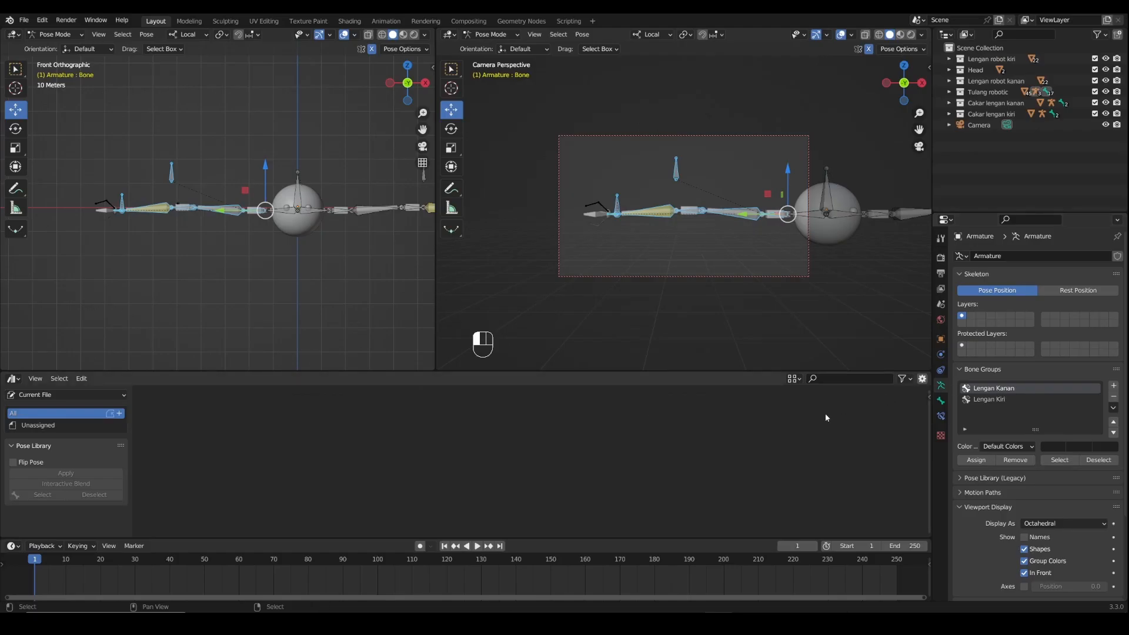
pyautogui.press('n')
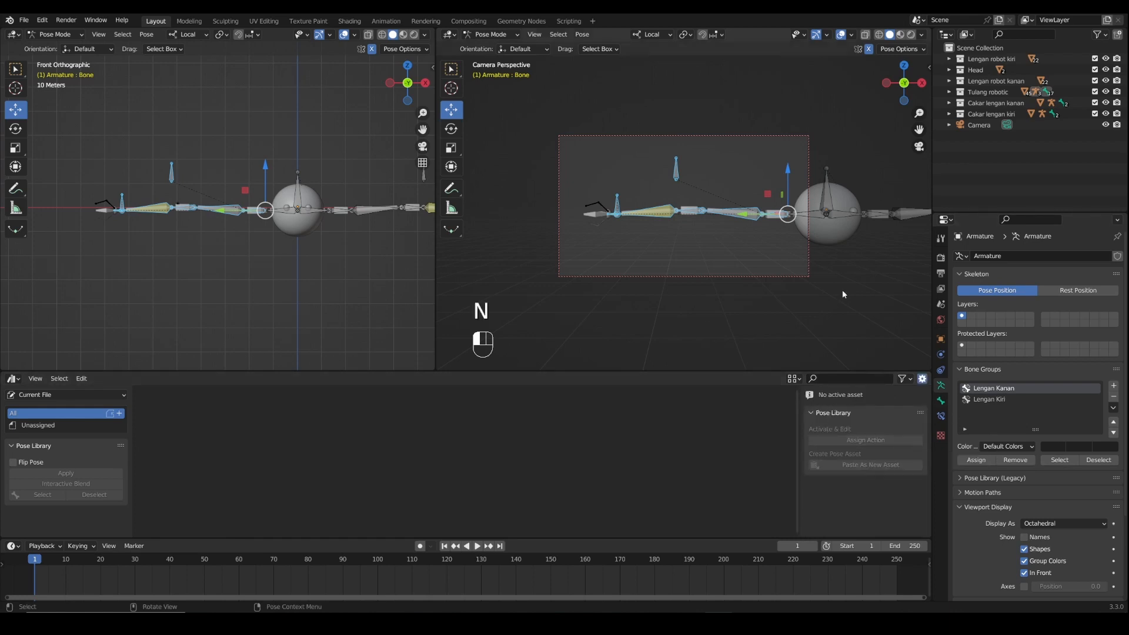
pyautogui.press('n')
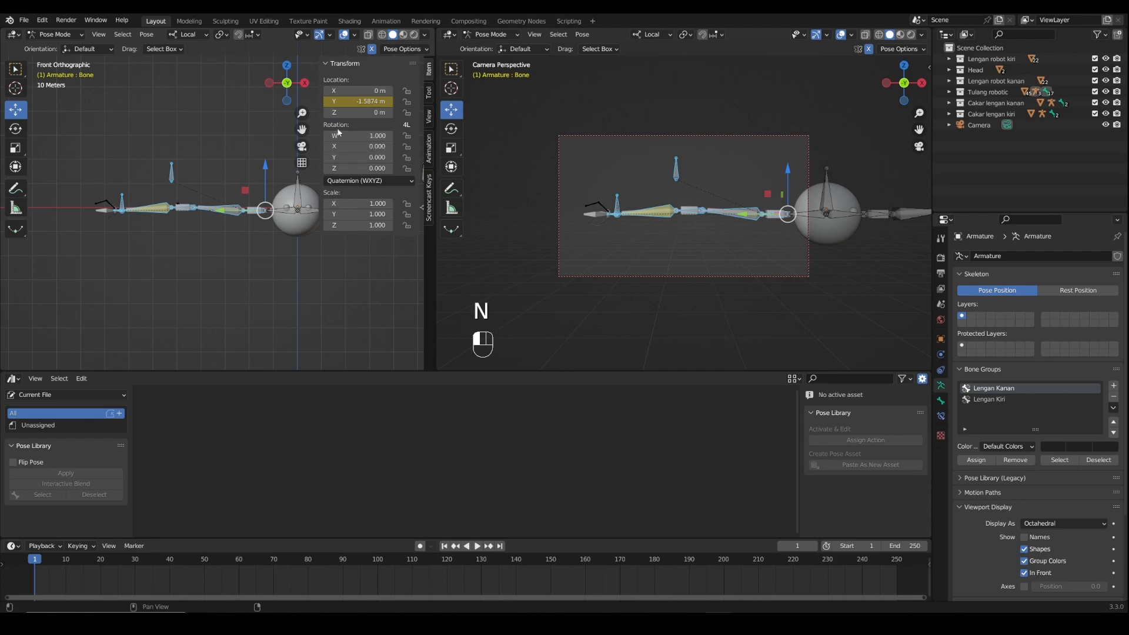
pyautogui.press('n')
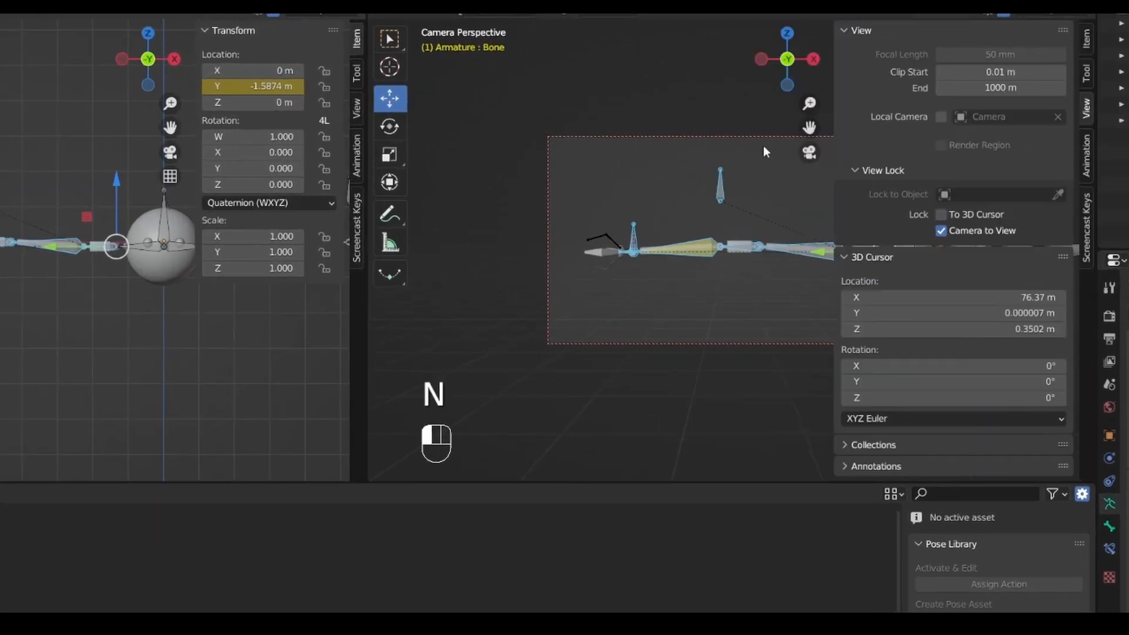
pyautogui.press('n')
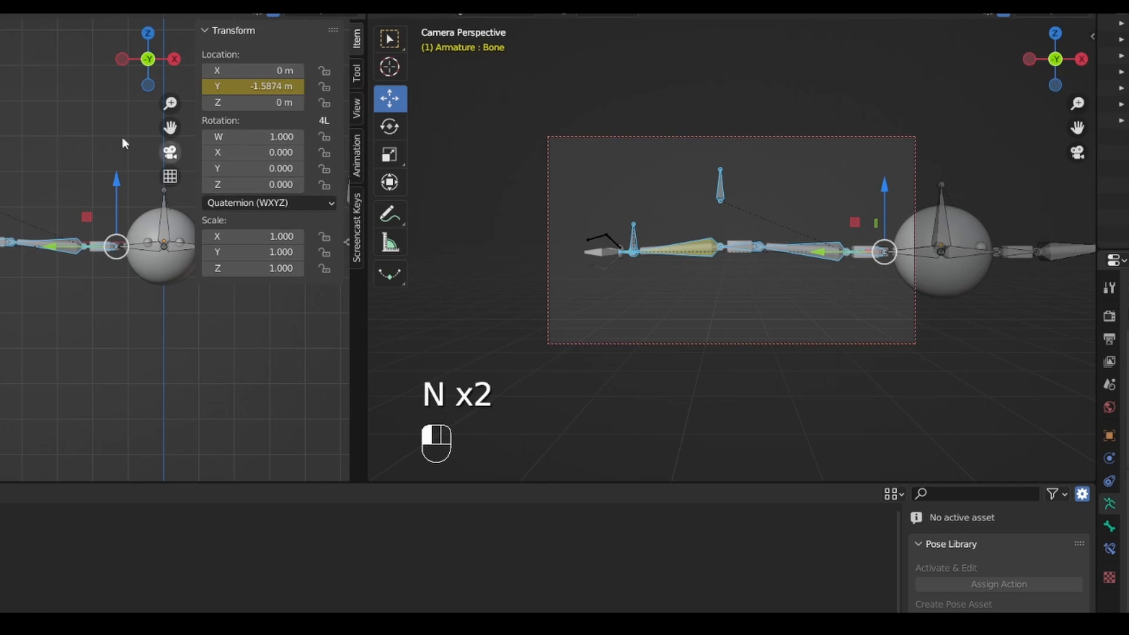
# Create a pose asset from the selected right arm bones and name it Terbang.
pyautogui.click(357, 158)
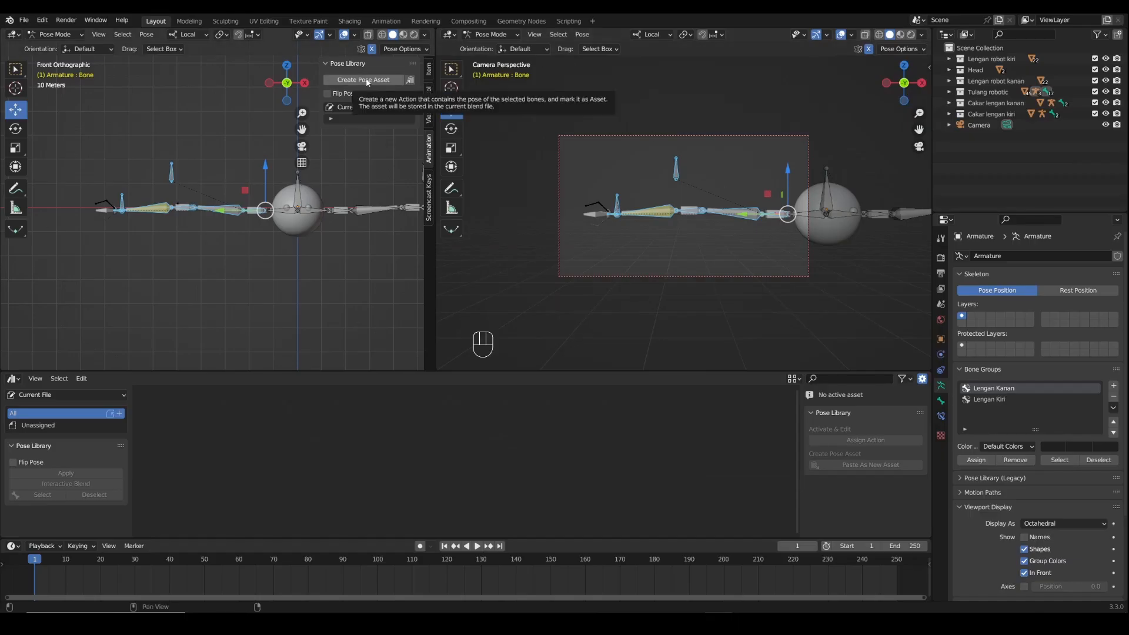
pyautogui.click(367, 81)
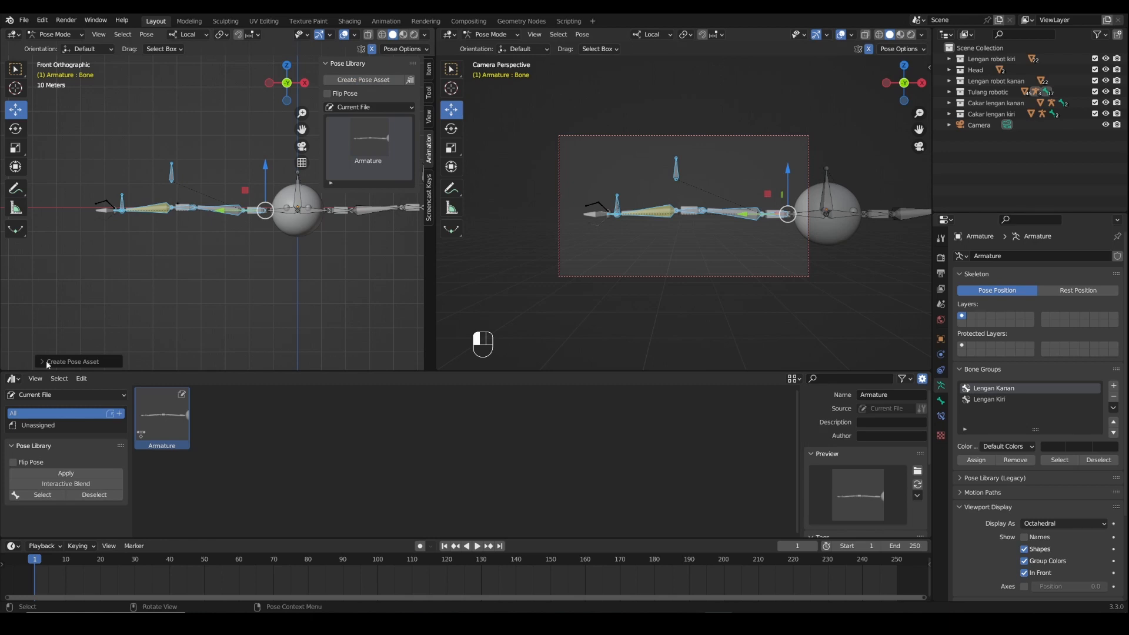
pyautogui.click(44, 361)
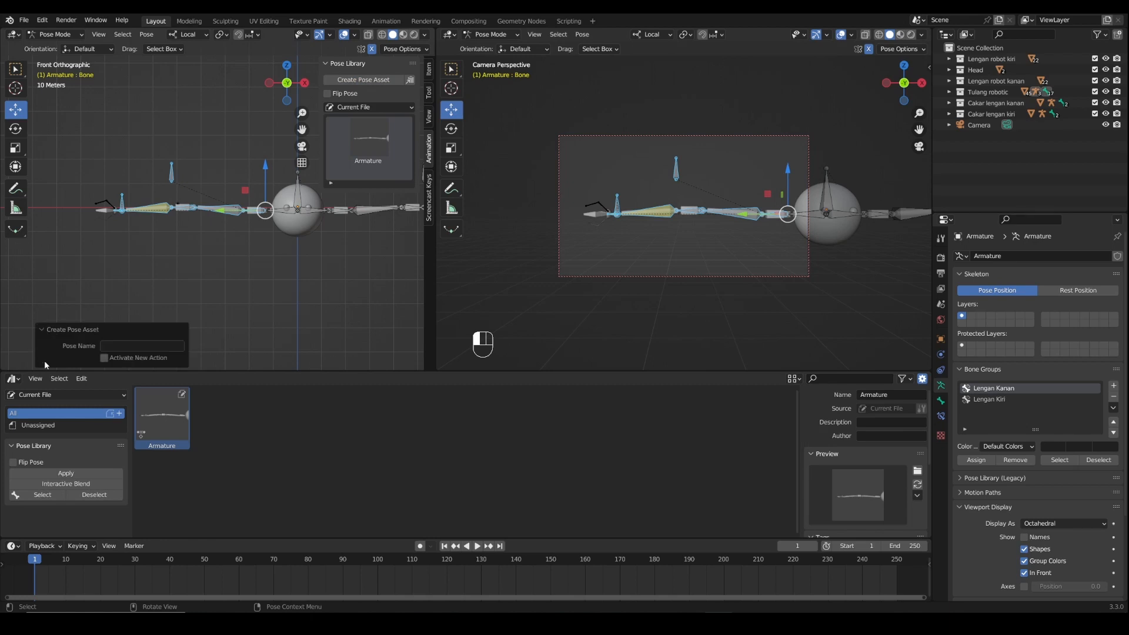
pyautogui.click(911, 393)
pyautogui.write('Terbang')
pyautogui.press('Return')
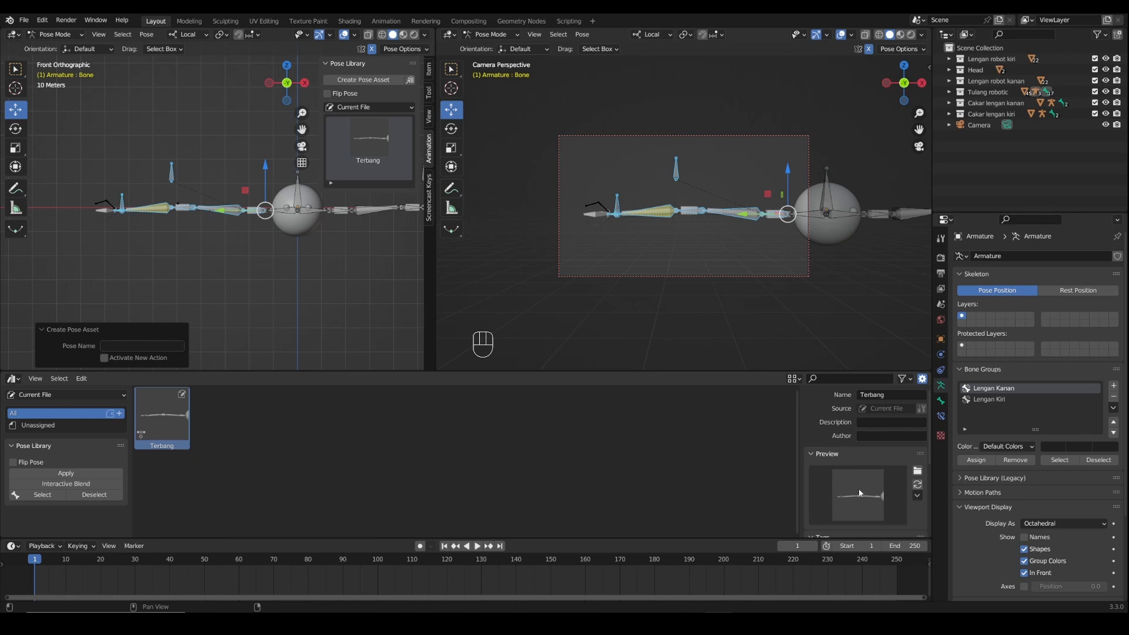
# Switch the camera viewport to Rendered shading and render the current frame as an image.
pyautogui.click(912, 39)
pyautogui.click(66, 20)
pyautogui.click(72, 35)
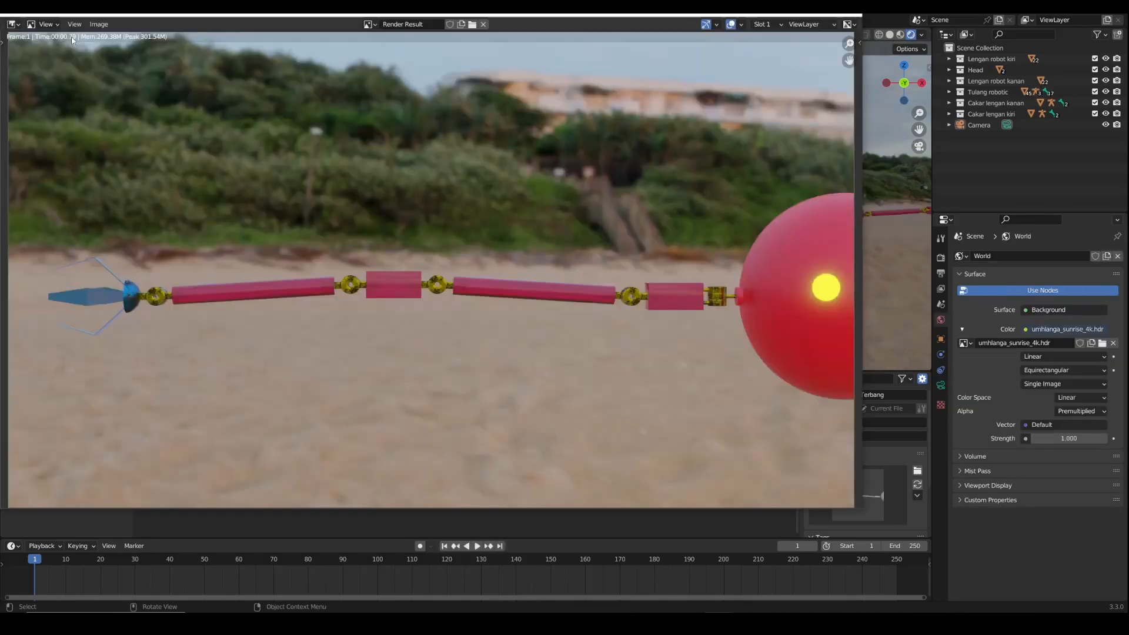
# Save the rendered image as Terbang in PNG format in the Videos folder.
pyautogui.click(99, 24)
pyautogui.click(111, 91)
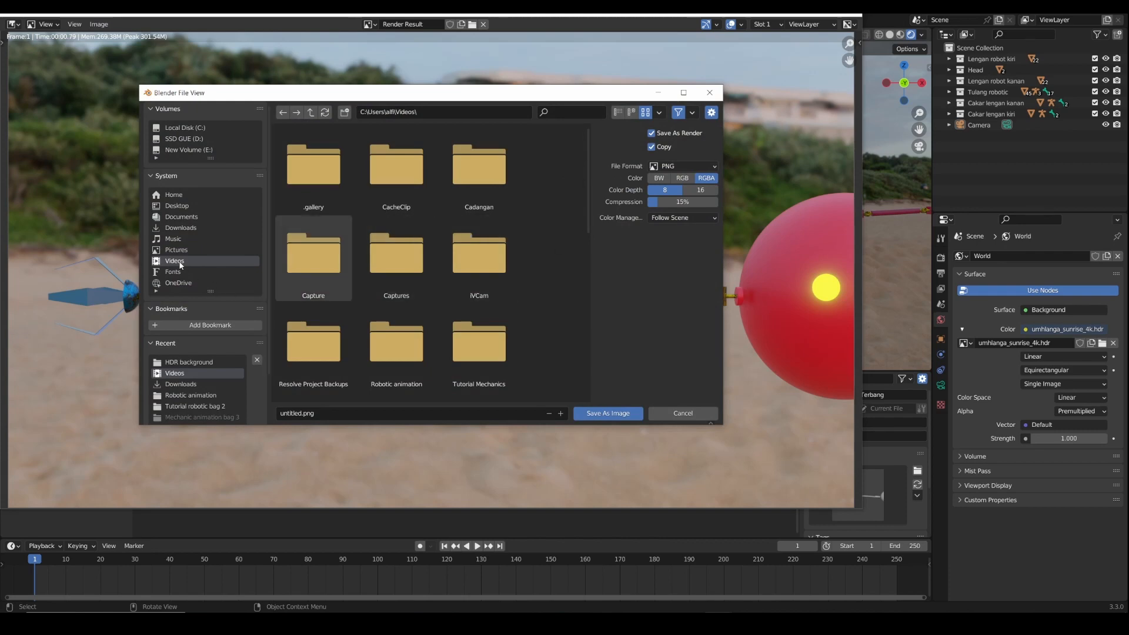
pyautogui.click(362, 412)
pyautogui.write('Terbang')
pyautogui.press('Return')
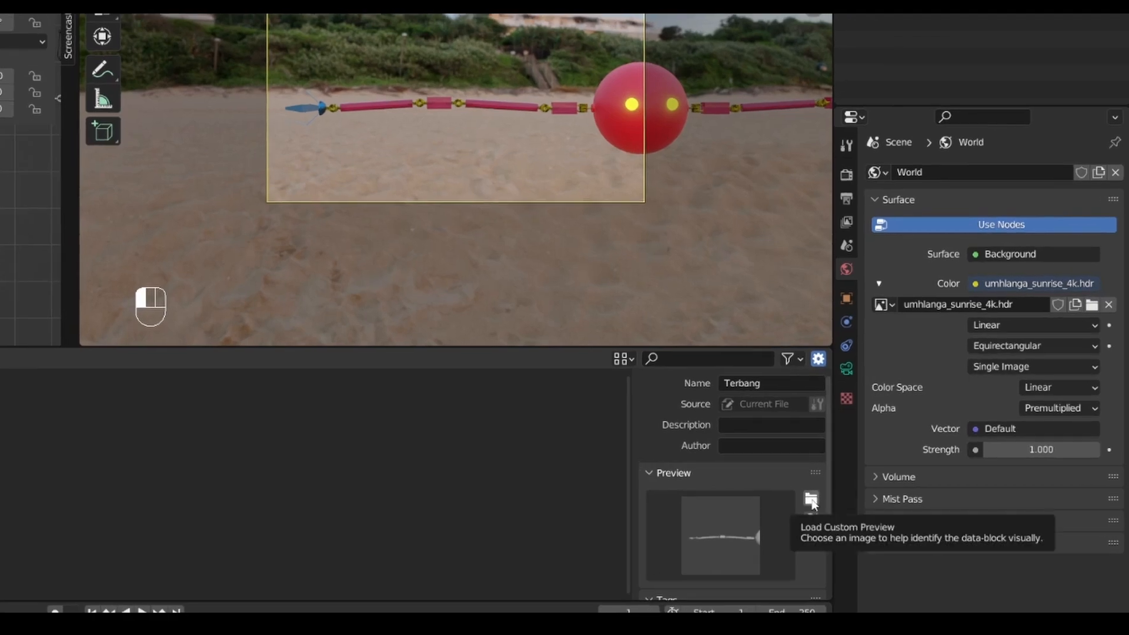
# Load Terbang.png as the custom preview image of the Terbang pose asset.
pyautogui.click(812, 503)
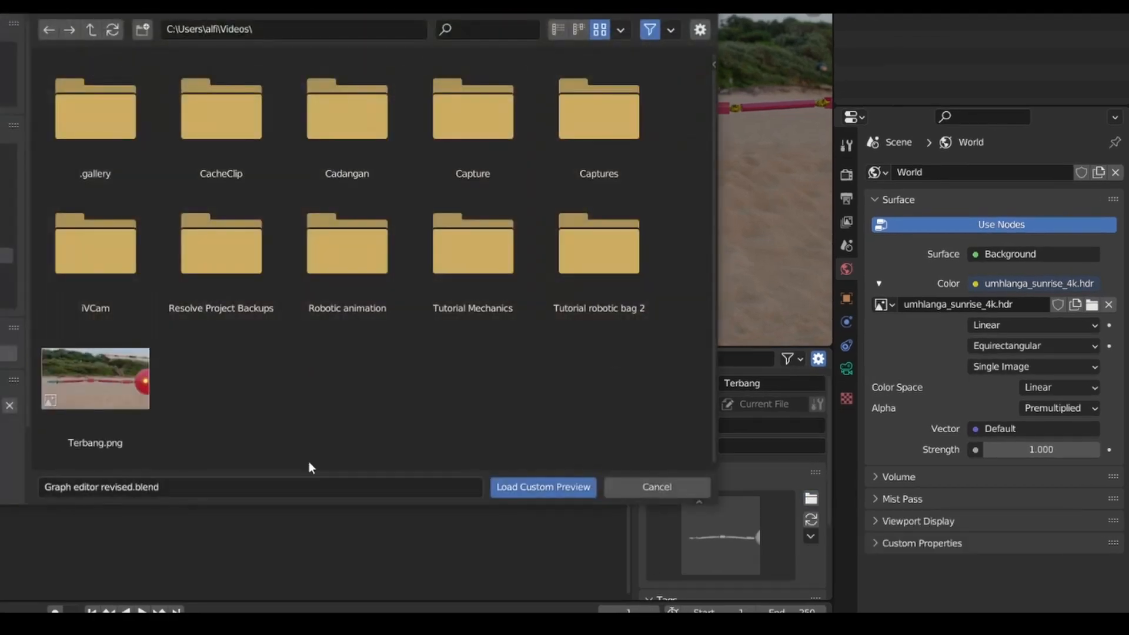
pyautogui.click(90, 383)
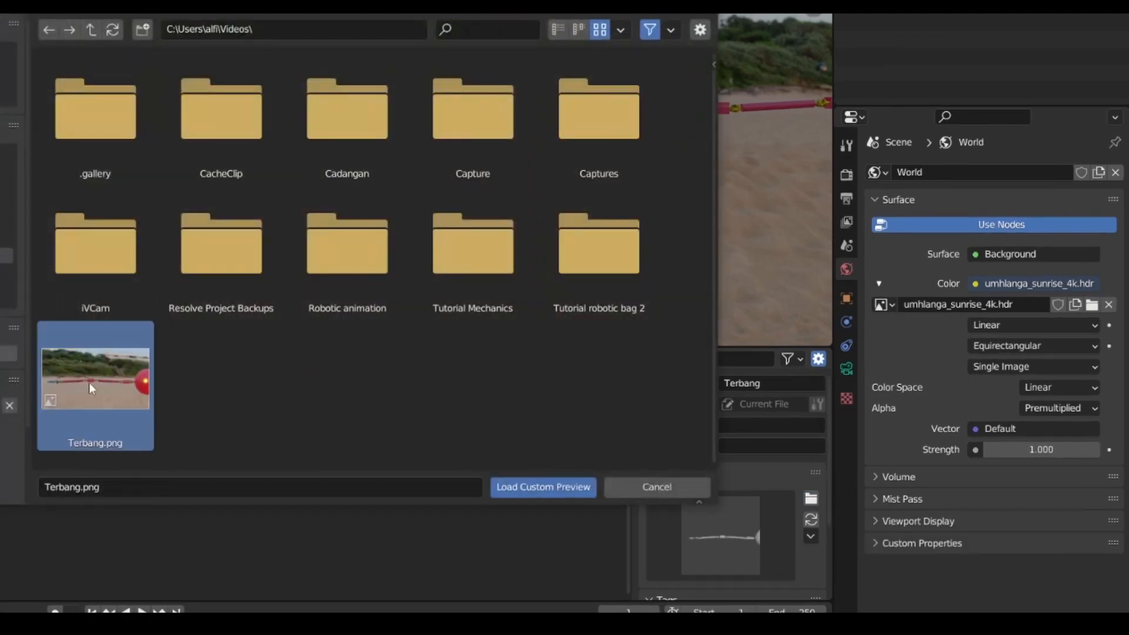
pyautogui.click(545, 492)
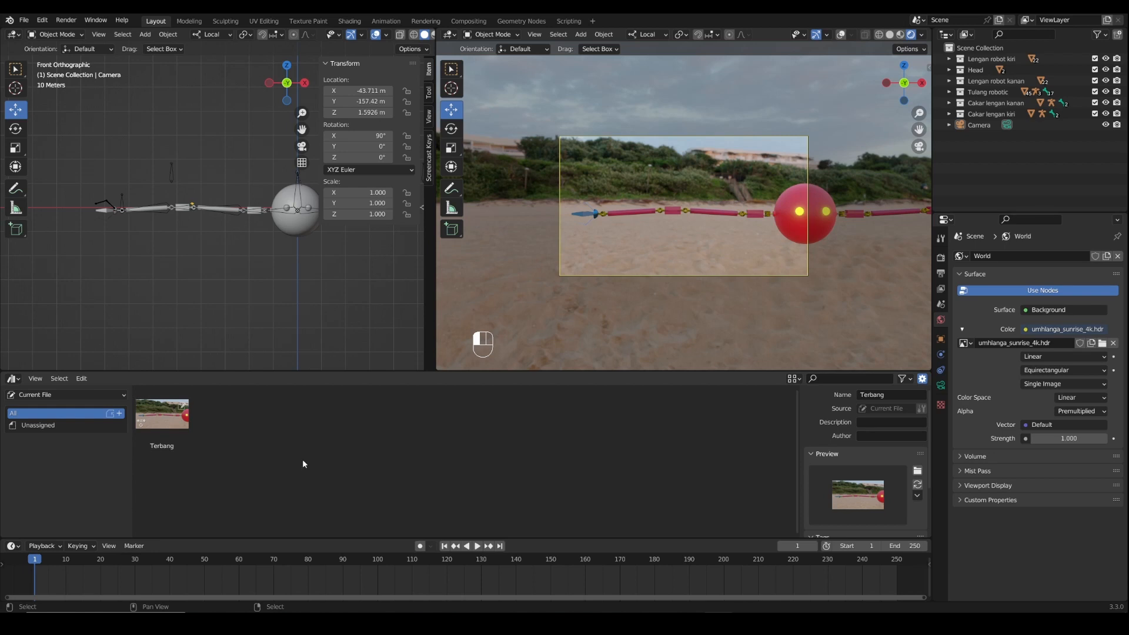
# In Pose Mode, bend the right arm by moving its hand control bone inward and its elbow control bone up and about 16.8 m along X.
pyautogui.click(299, 200)
pyautogui.click(491, 34)
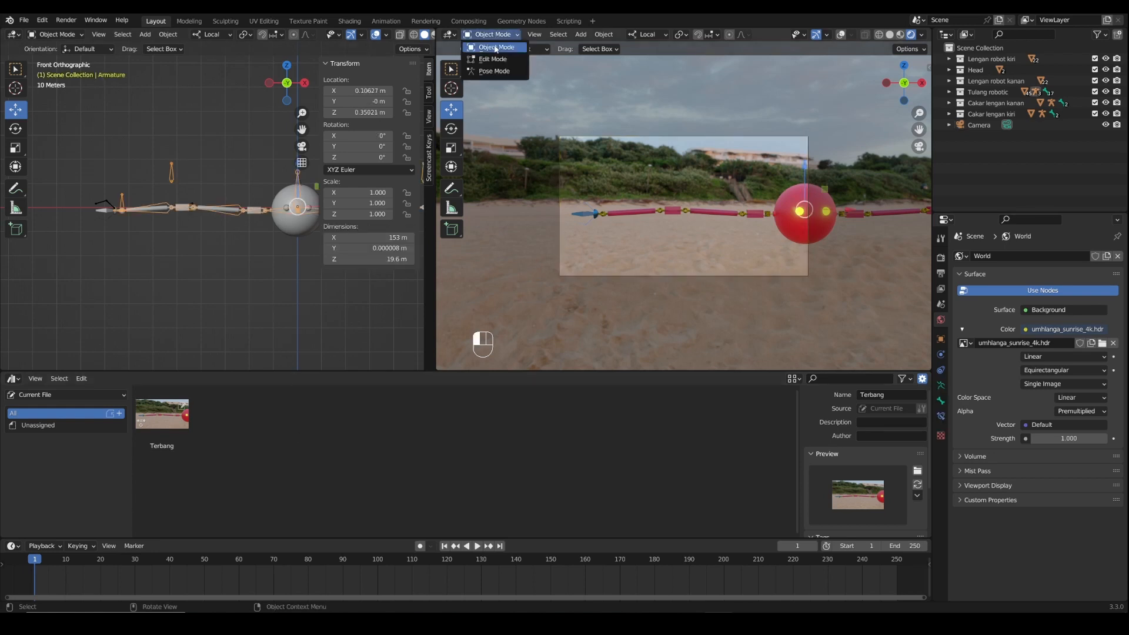
pyautogui.click(488, 71)
pyautogui.click(122, 203)
pyautogui.moveTo(167, 210); pyautogui.dragTo(180, 210)
pyautogui.click(171, 174)
pyautogui.moveTo(171, 138); pyautogui.dragTo(171, 120)
pyautogui.moveTo(214, 162); pyautogui.dragTo(255, 163)
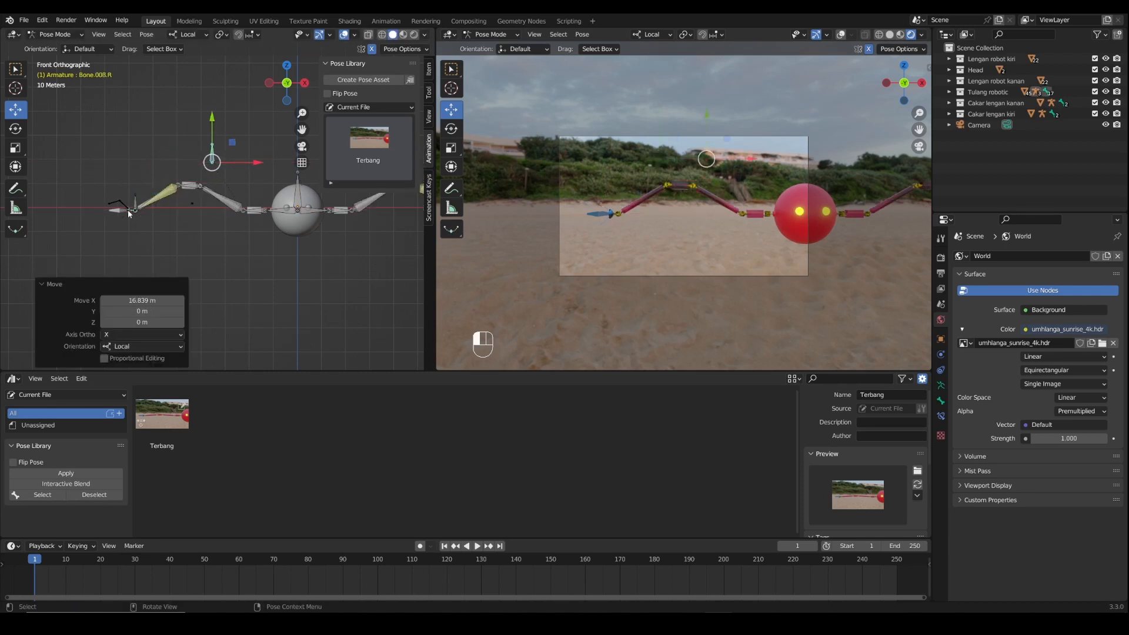
# Fold the right arm further by moving the hand control bone closer to the head and the elbow control bone higher and slightly inward.
pyautogui.click(185, 209)
pyautogui.click(135, 202)
pyautogui.moveTo(176, 209); pyautogui.dragTo(230, 210)
pyautogui.click(212, 154)
pyautogui.moveTo(211, 120); pyautogui.dragTo(212, 93)
pyautogui.moveTo(256, 136); pyautogui.dragTo(269, 136)
# Rotate the right hand control bone about 90° around its local Z axis so the claw points straight down.
pyautogui.click(189, 202)
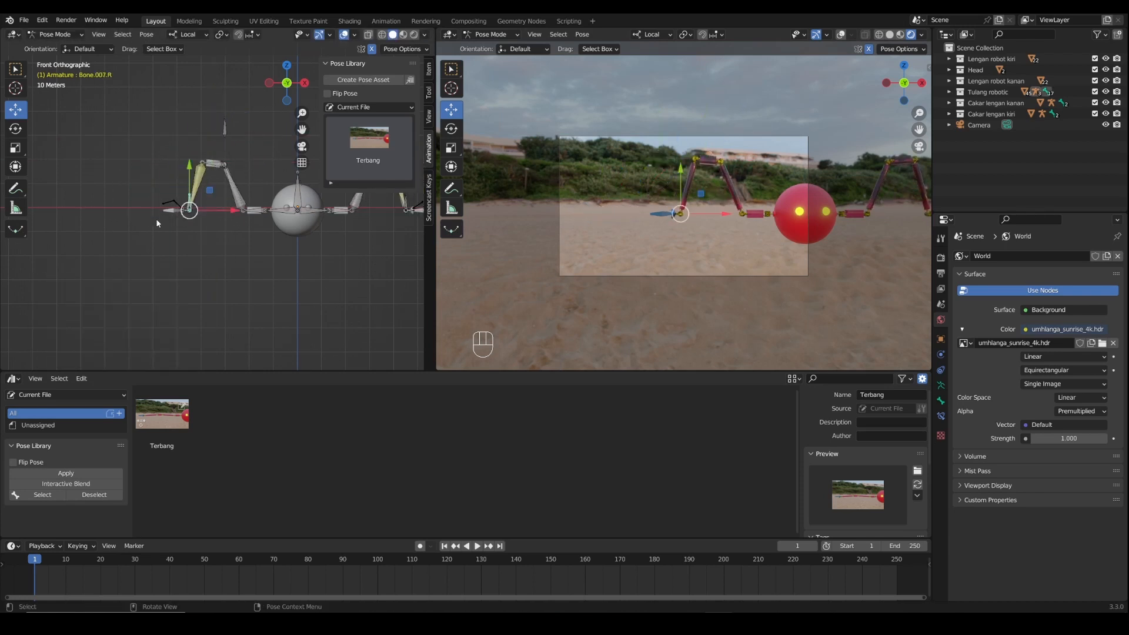
pyautogui.click(15, 128)
pyautogui.click(184, 35)
pyautogui.click(176, 78)
pyautogui.scroll(3, 131, 243)
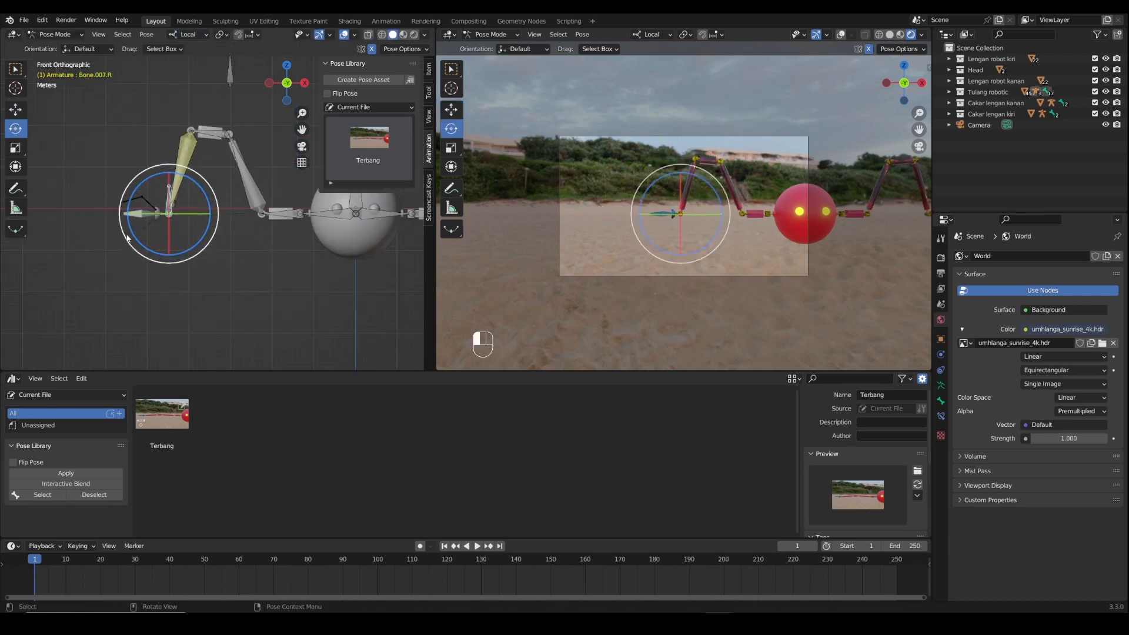
pyautogui.press('r')
pyautogui.click(226, 137)
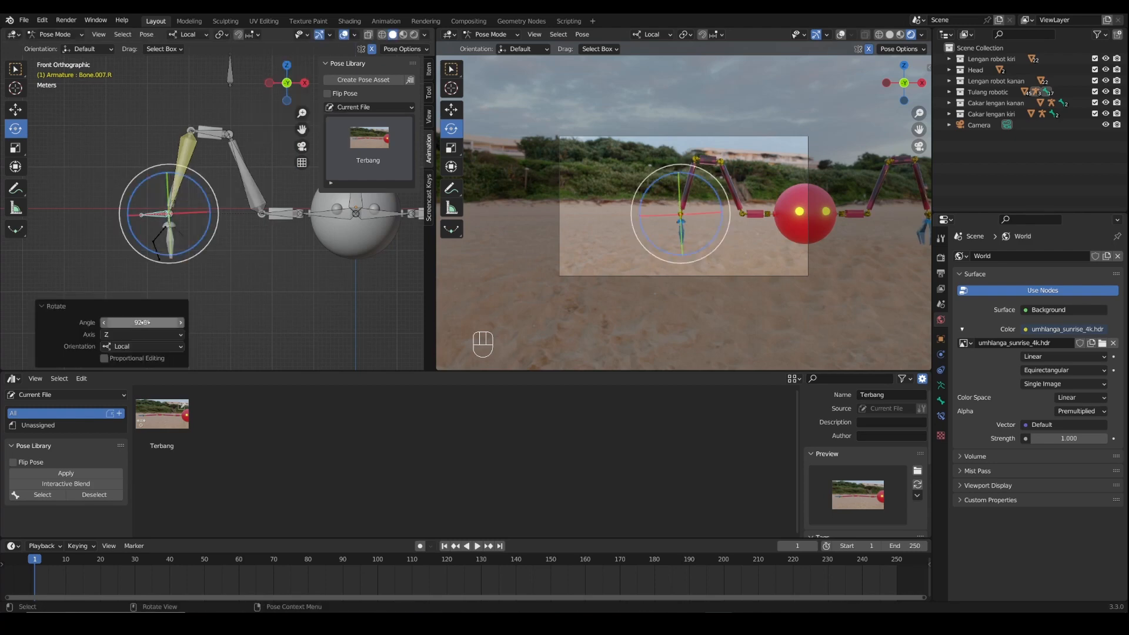
pyautogui.click(231, 301)
# Shift the camera framing toward the folded right arm and select the bones of the Lengan Kanan group.
pyautogui.moveTo(919, 129); pyautogui.dragTo(886, 131)
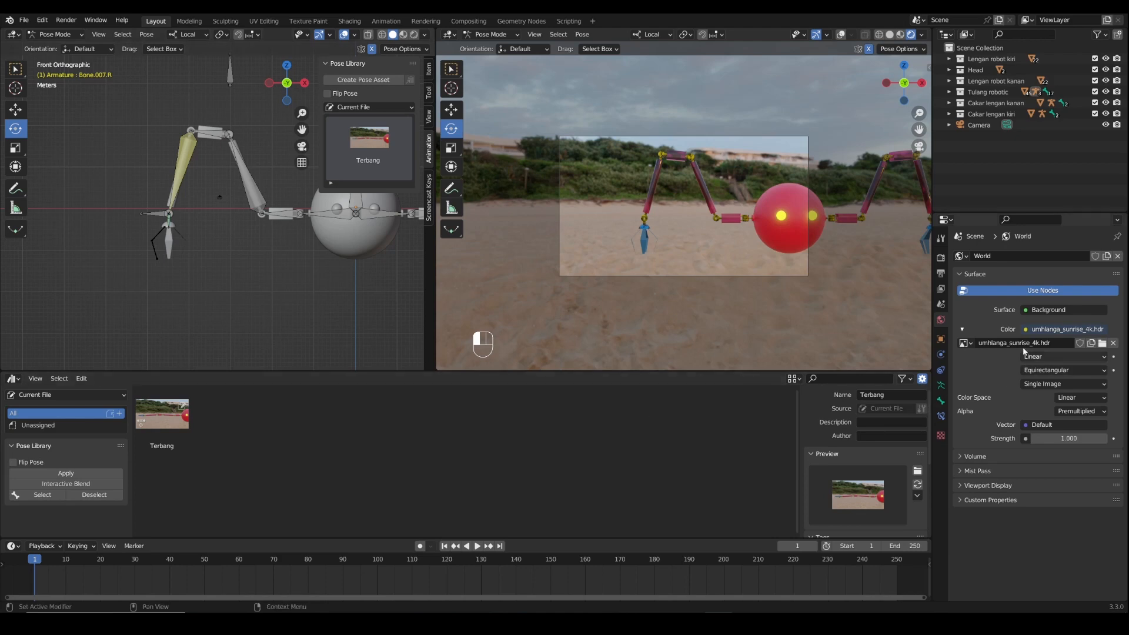
pyautogui.click(941, 386)
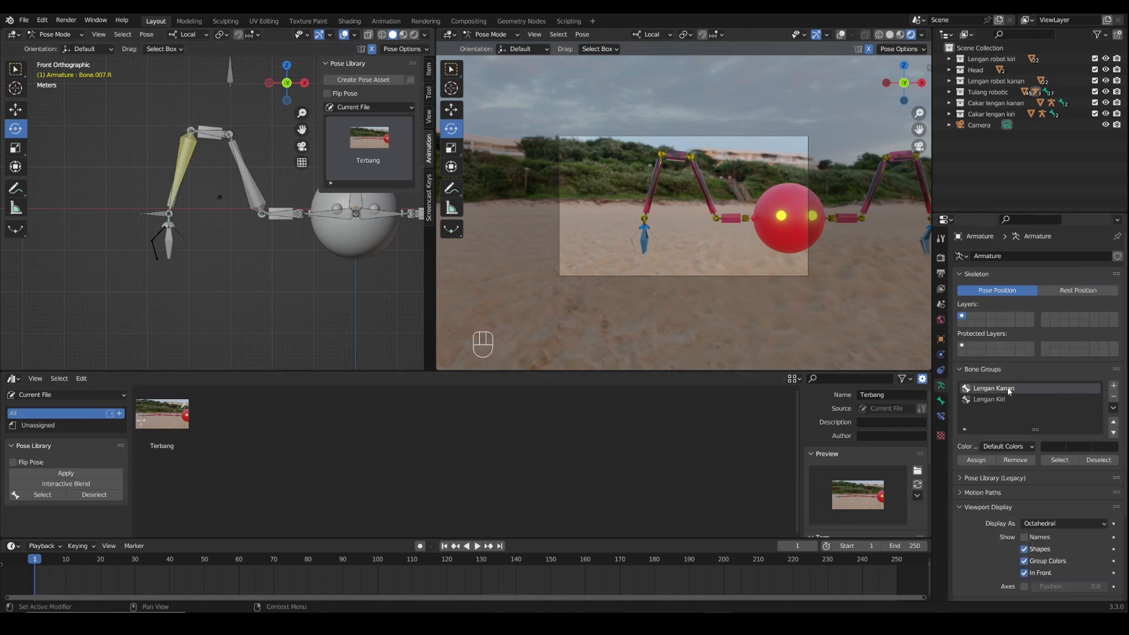
pyautogui.click(1054, 459)
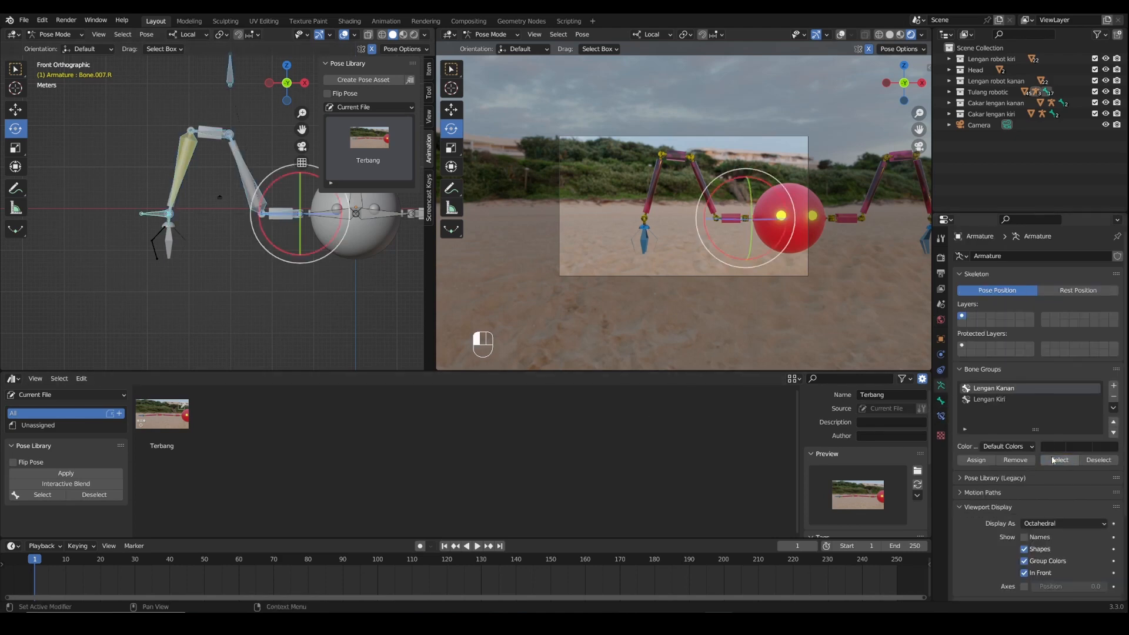
# Create a pose asset from the folded right arm's bones and name it Mendarat.
pyautogui.click(370, 83)
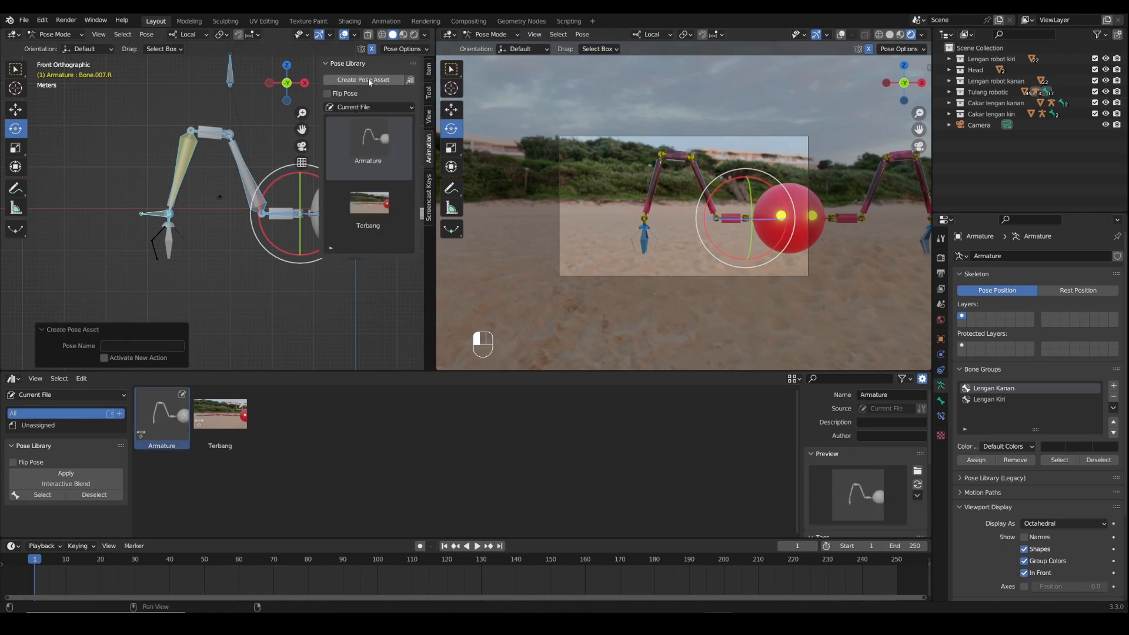
pyautogui.click(114, 345)
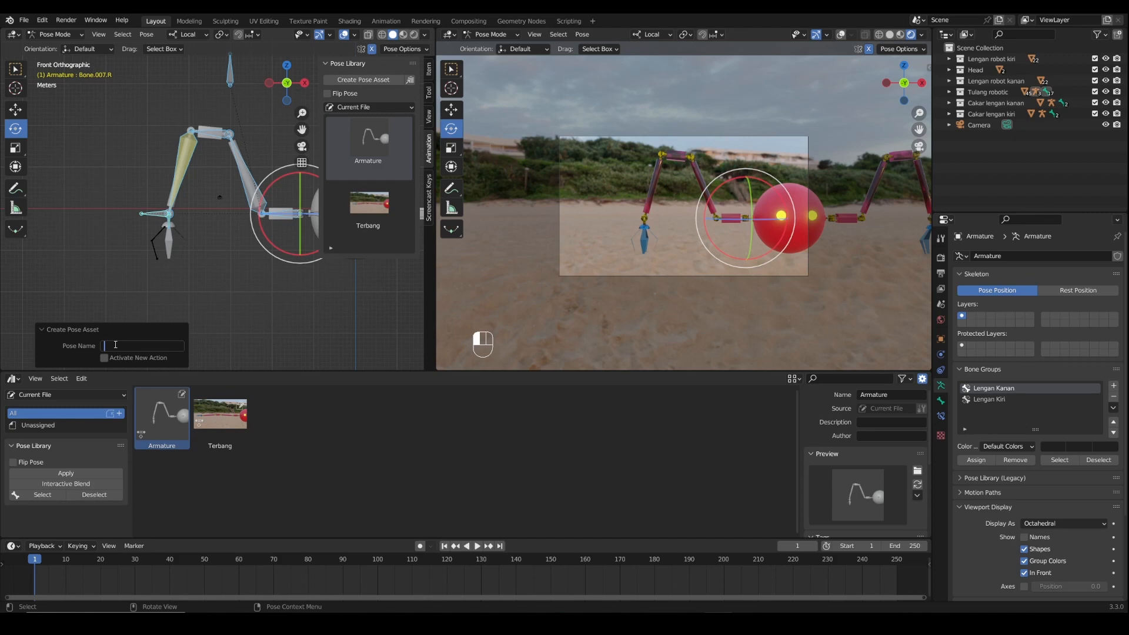
pyautogui.write('Mendarat')
pyautogui.press('Return')
# Render the folded arm pose as an image and save it as Mendarat.png in the Videos folder.
pyautogui.click(66, 20)
pyautogui.click(63, 32)
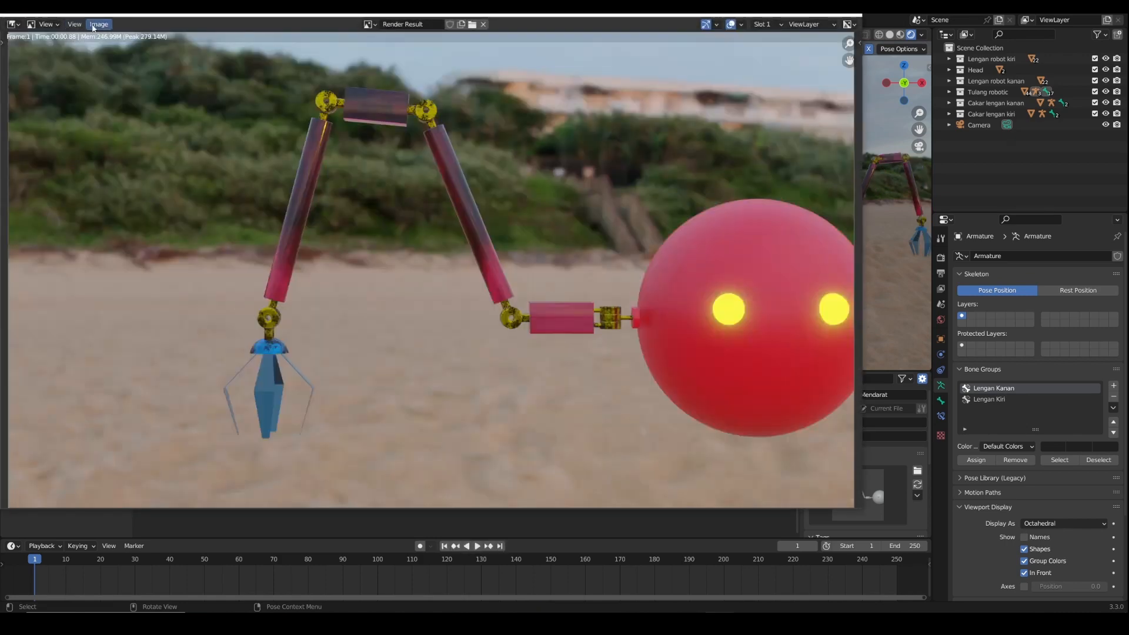
pyautogui.click(99, 24)
pyautogui.click(113, 93)
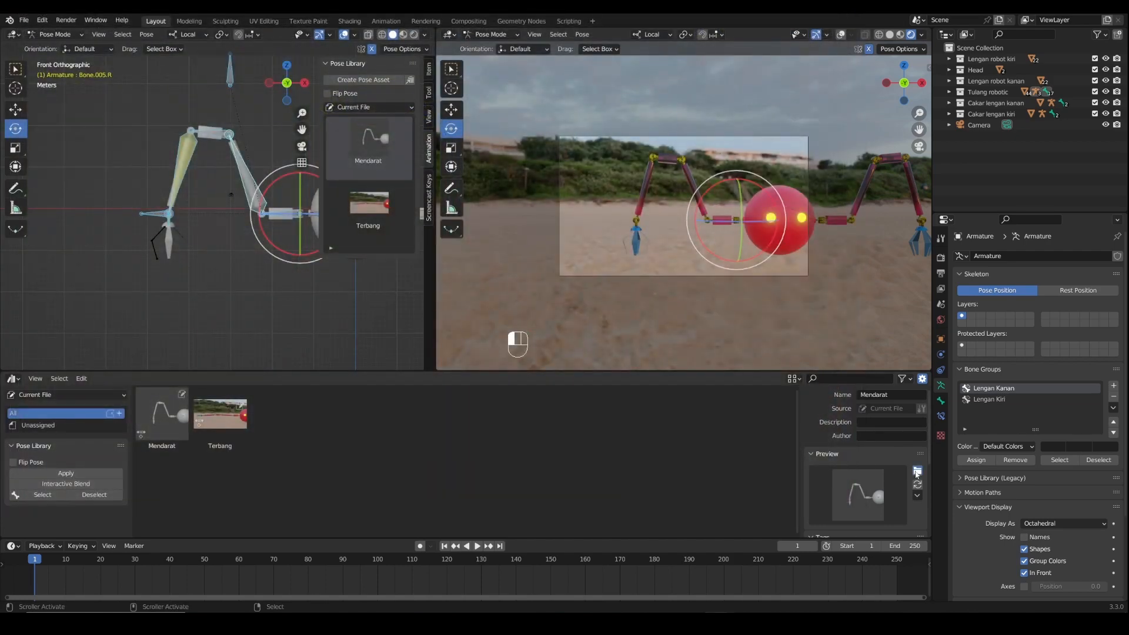
# Load Mendarat.png from the Videos folder as the custom preview image of the Mendarat pose asset.
pyautogui.click(918, 471)
pyautogui.click(470, 401)
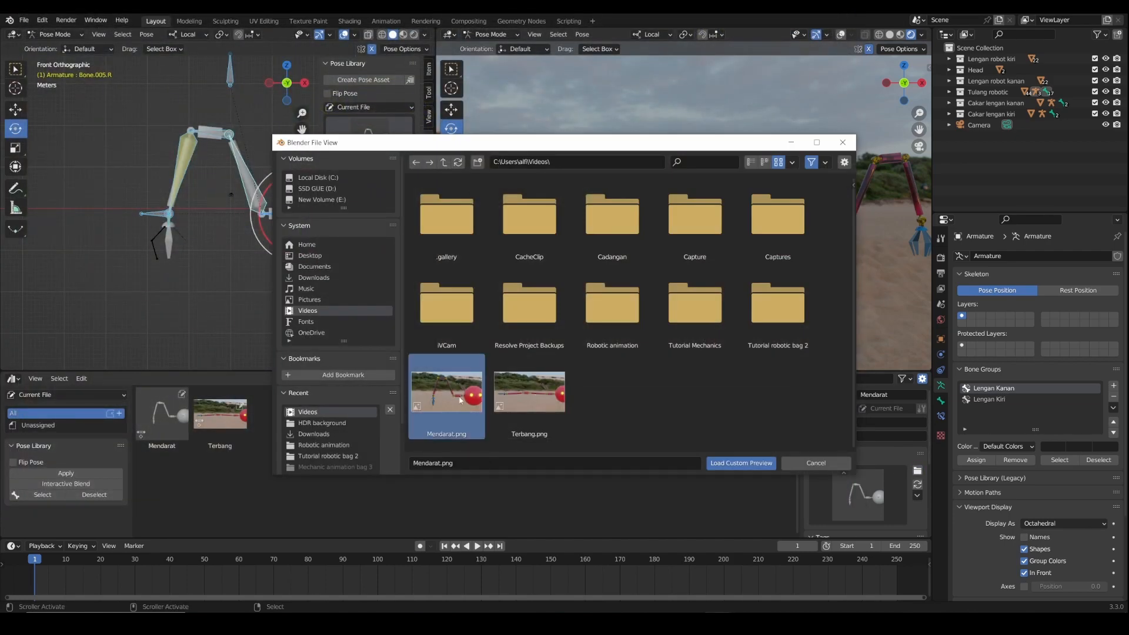
pyautogui.click(741, 463)
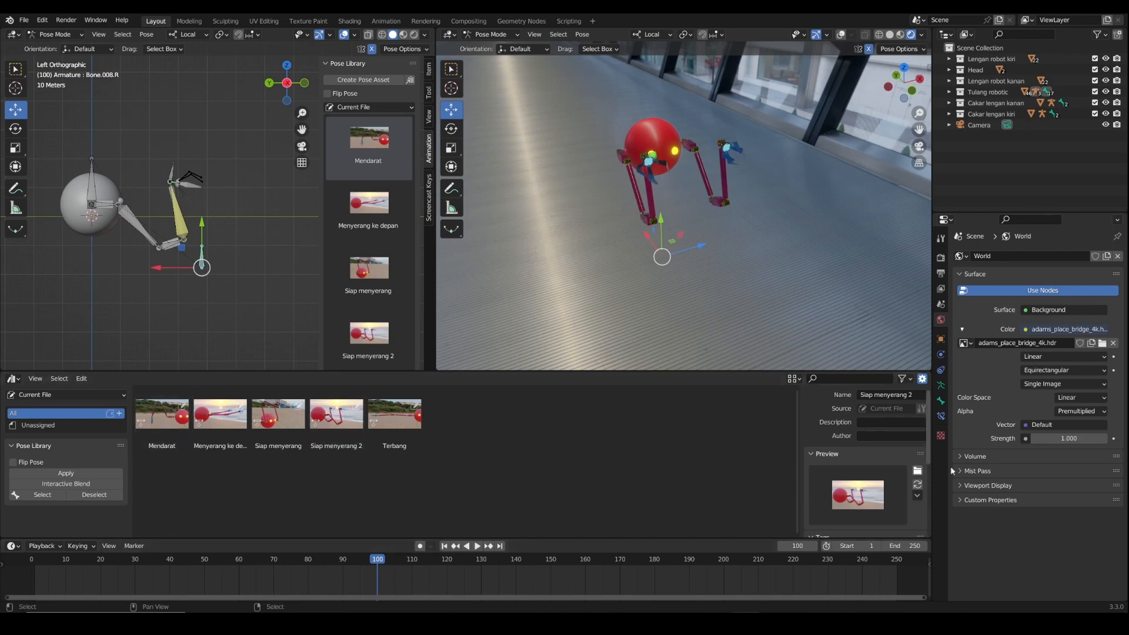
# Apply the Mendarat pose to the Lengan Kanan bones and keyframe their location and rotation at frame 100.
pyautogui.click(940, 387)
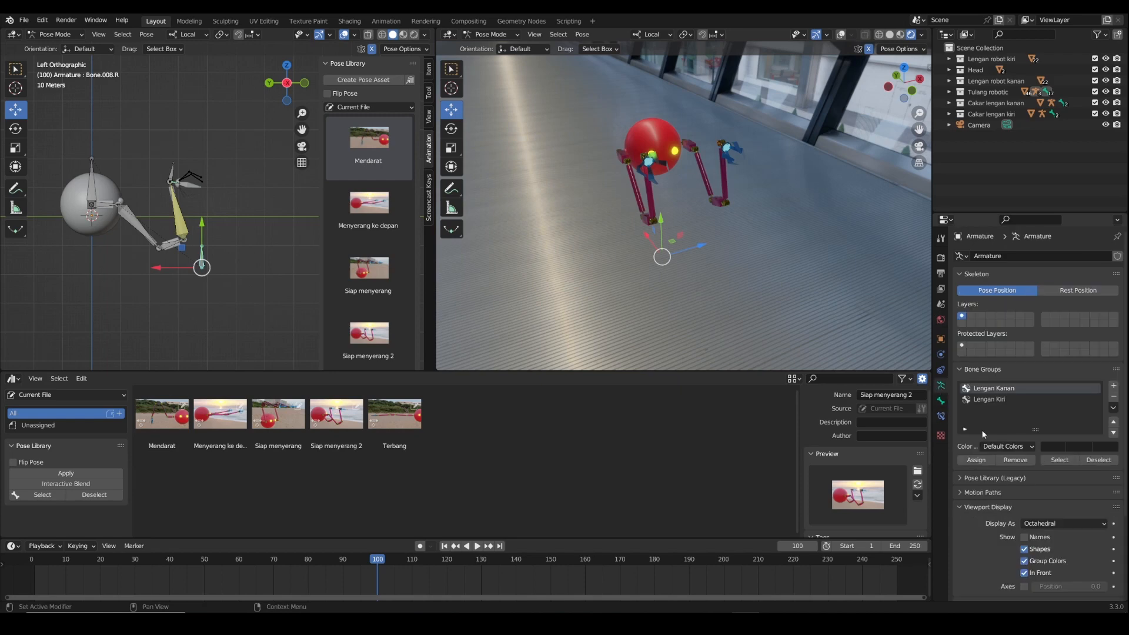
pyautogui.click(1058, 460)
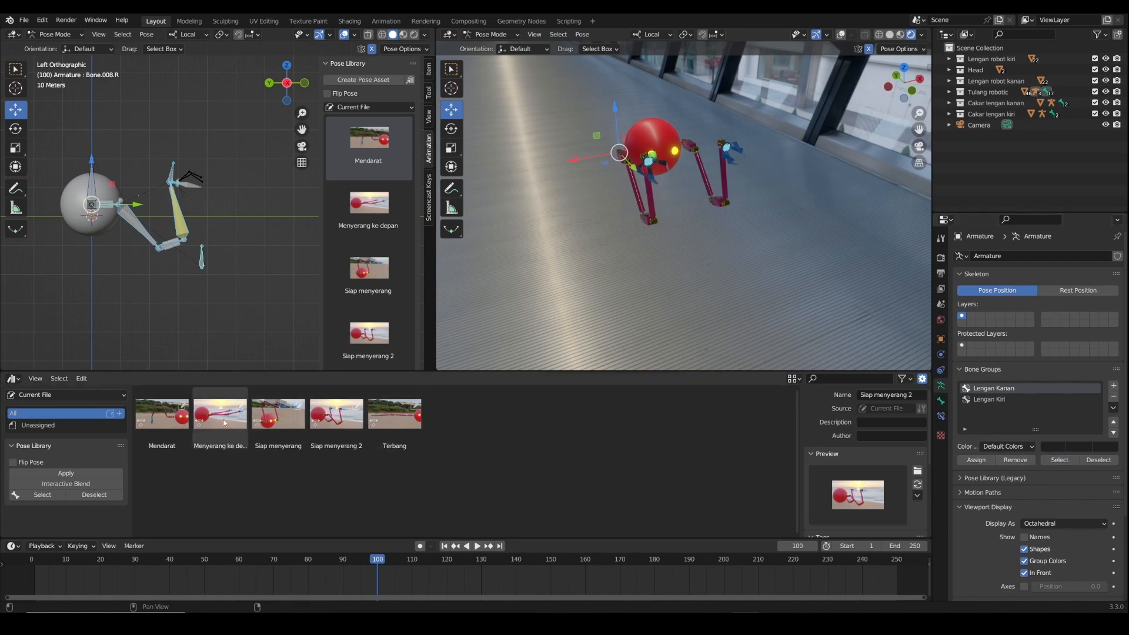
pyautogui.doubleClick(165, 411)
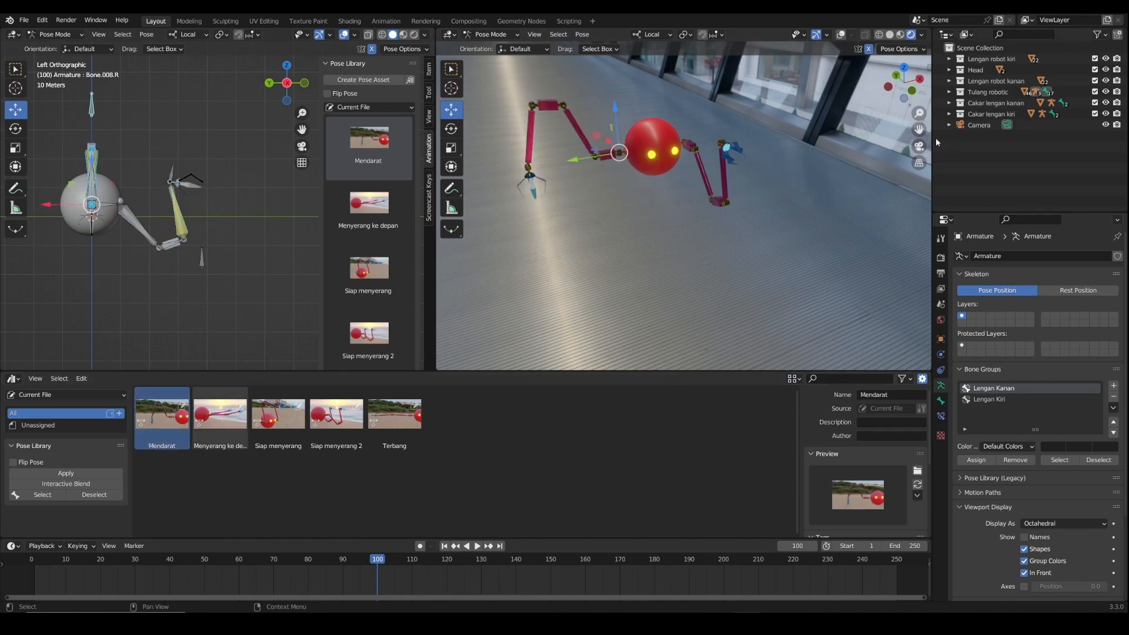
pyautogui.moveTo(921, 130); pyautogui.dragTo(809, 168)
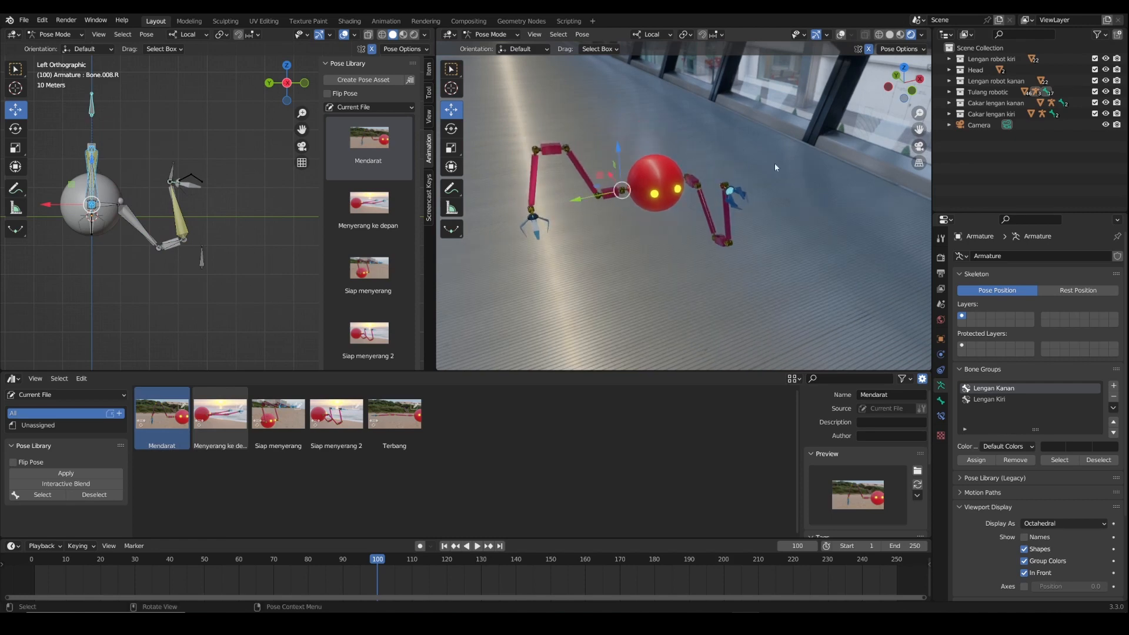
pyautogui.press('i')
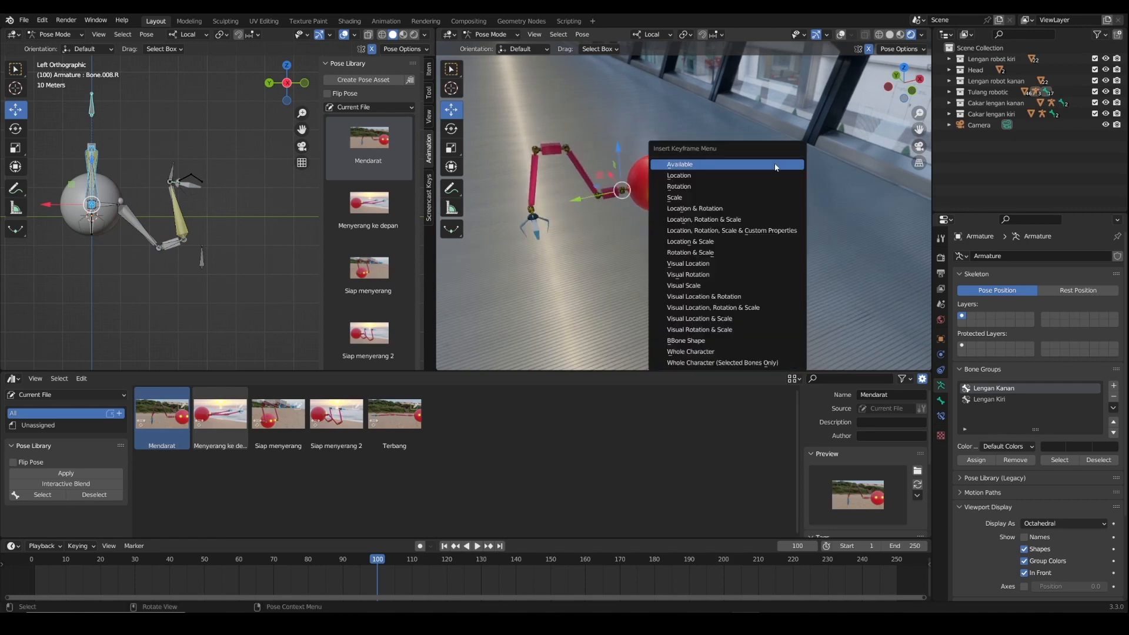
pyautogui.click(716, 209)
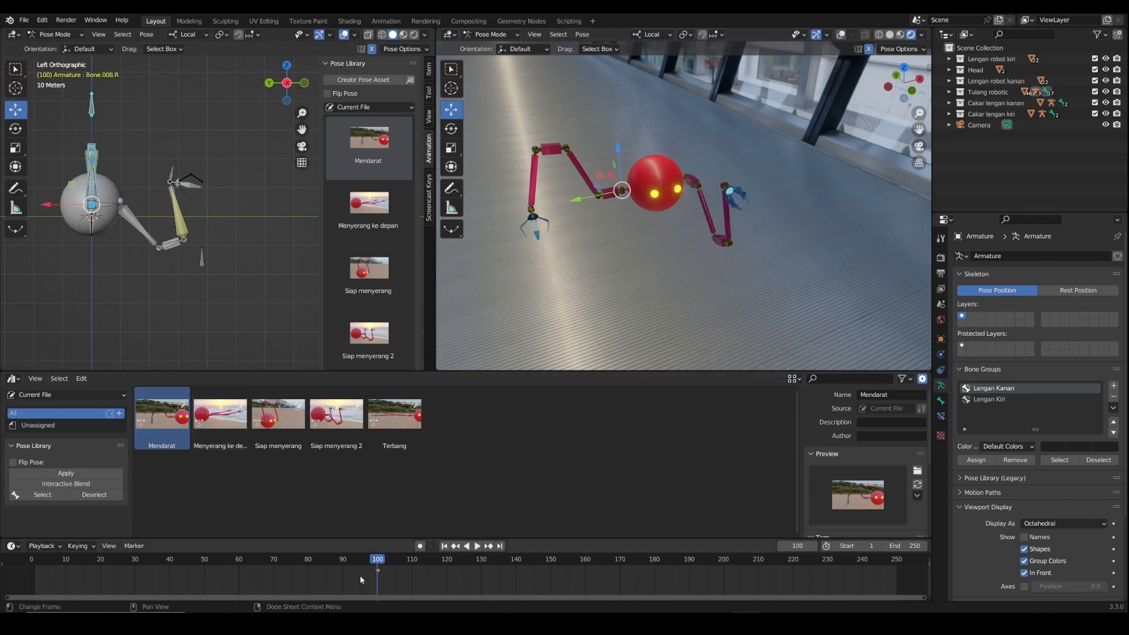
# Apply the flipped Mendarat pose to the Lengan Kiri bones and keyframe their location and rotation at frame 100.
pyautogui.click(994, 400)
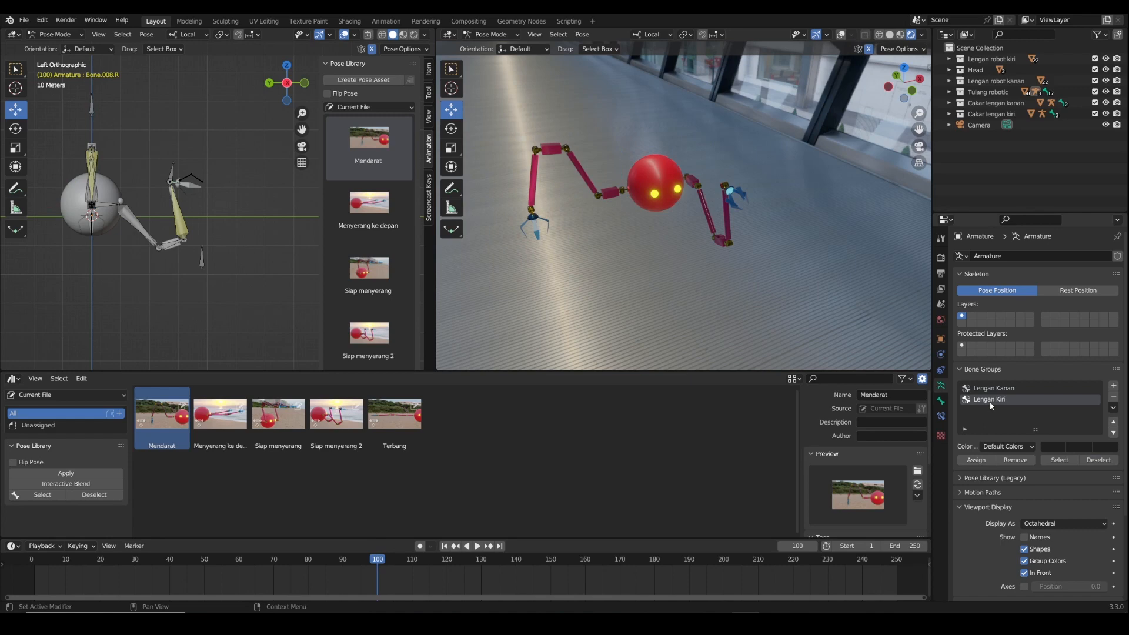
pyautogui.click(1056, 462)
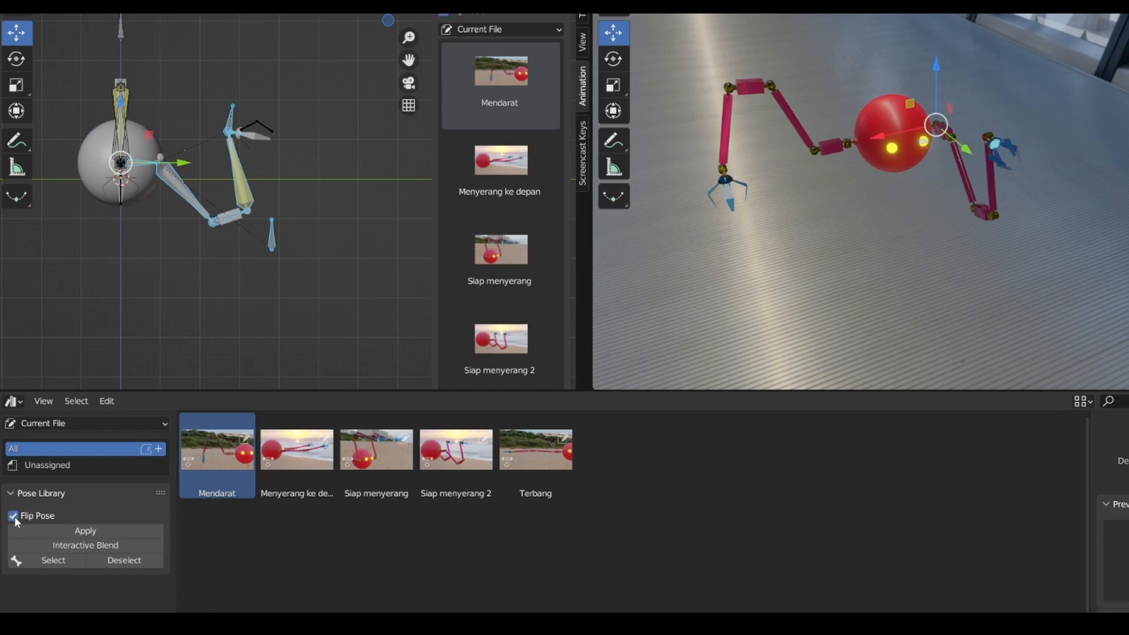
pyautogui.click(106, 530)
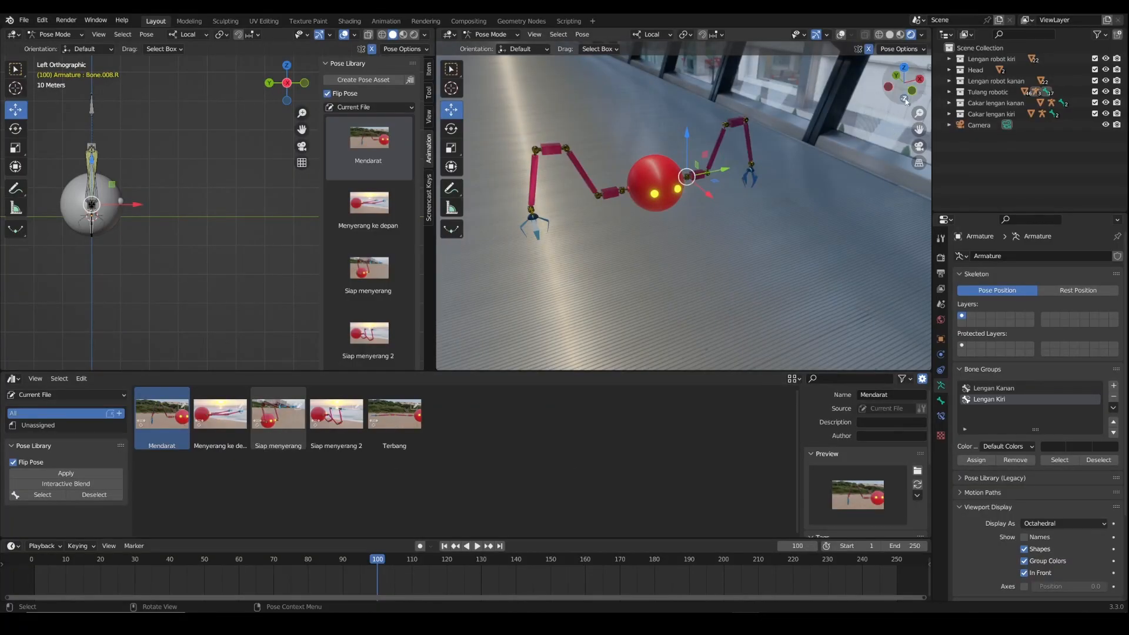
pyautogui.moveTo(906, 101); pyautogui.dragTo(835, 105)
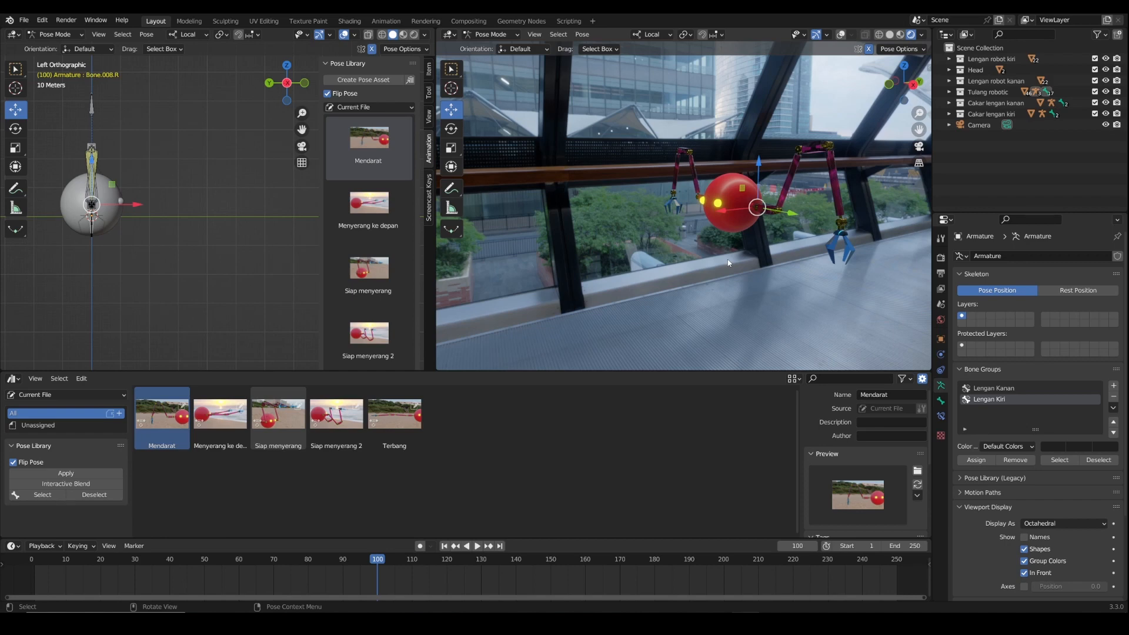
pyautogui.press('i')
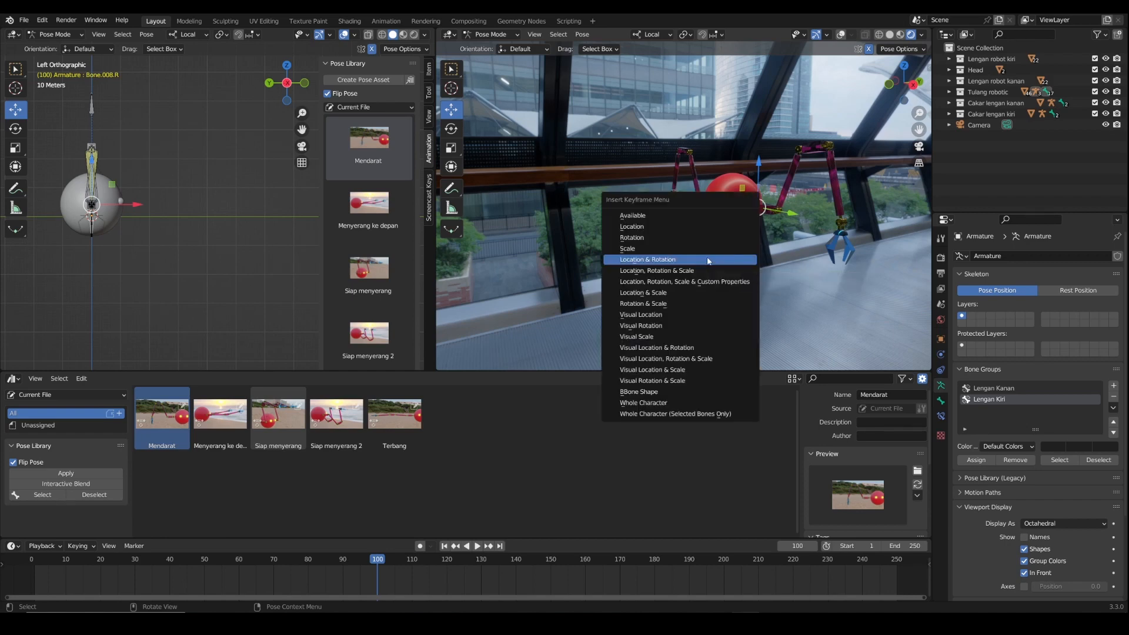
pyautogui.click(709, 261)
# At frame 150, turn on Auto Keying and apply the flipped Terbang pose to the Lengan Kiri bones.
pyautogui.press('Up')
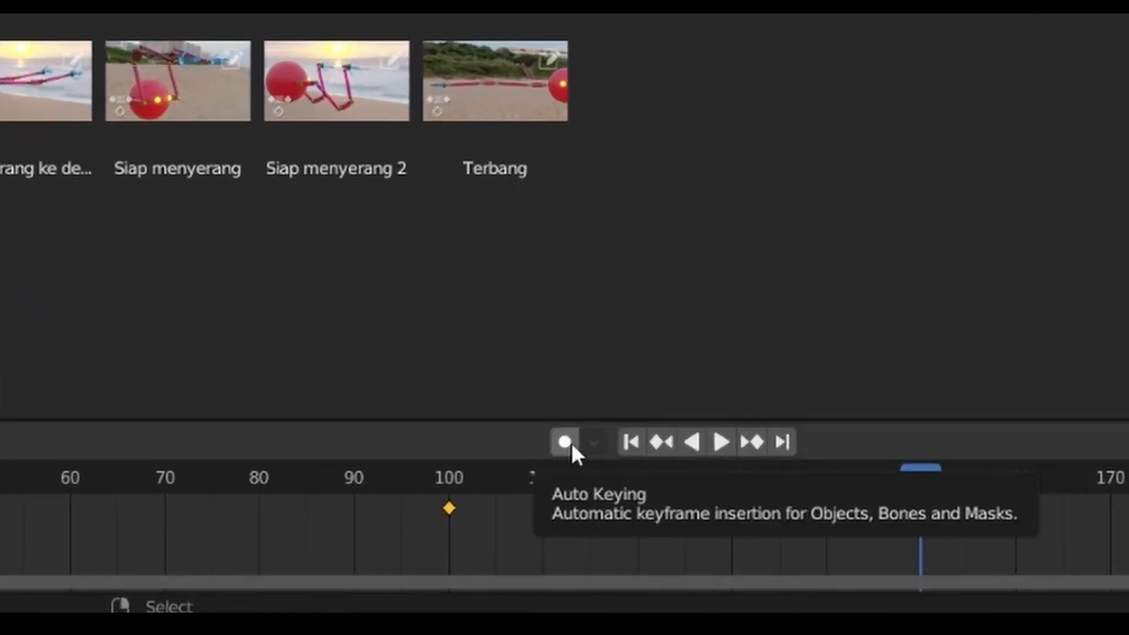
pyautogui.click(571, 442)
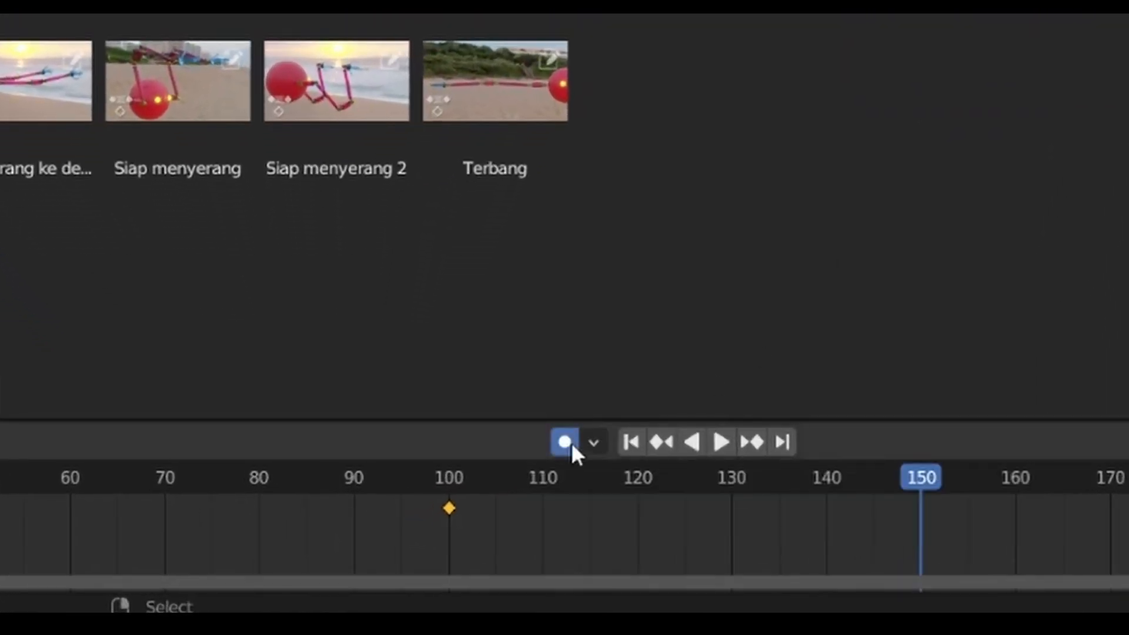
pyautogui.click(517, 93)
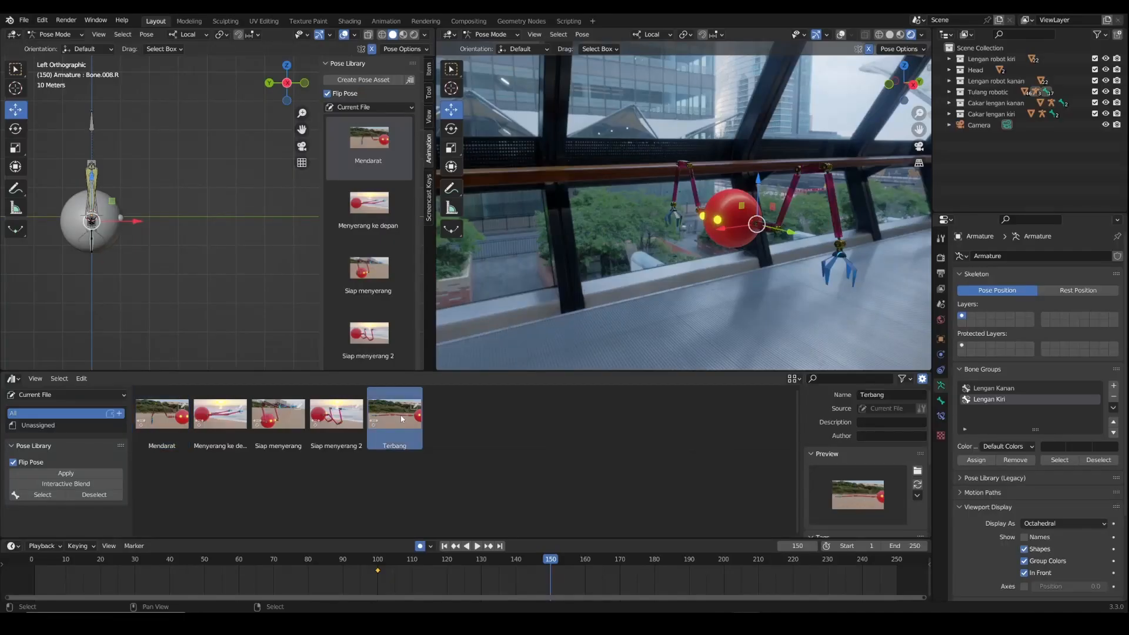
pyautogui.moveTo(919, 133); pyautogui.dragTo(886, 179)
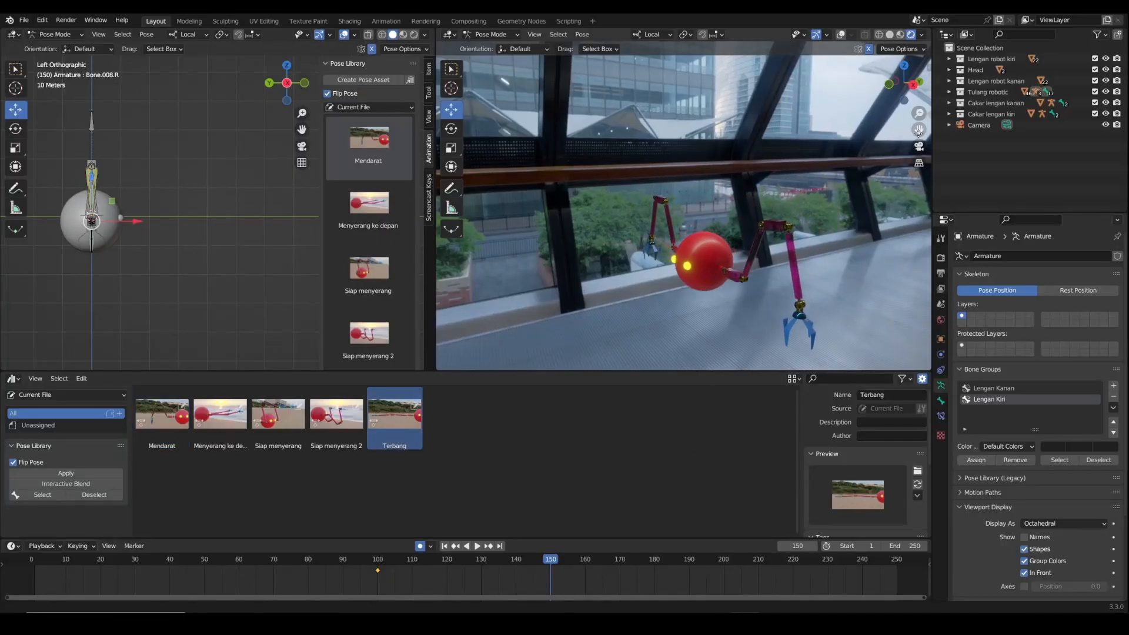
pyautogui.moveTo(904, 84); pyautogui.dragTo(953, 82)
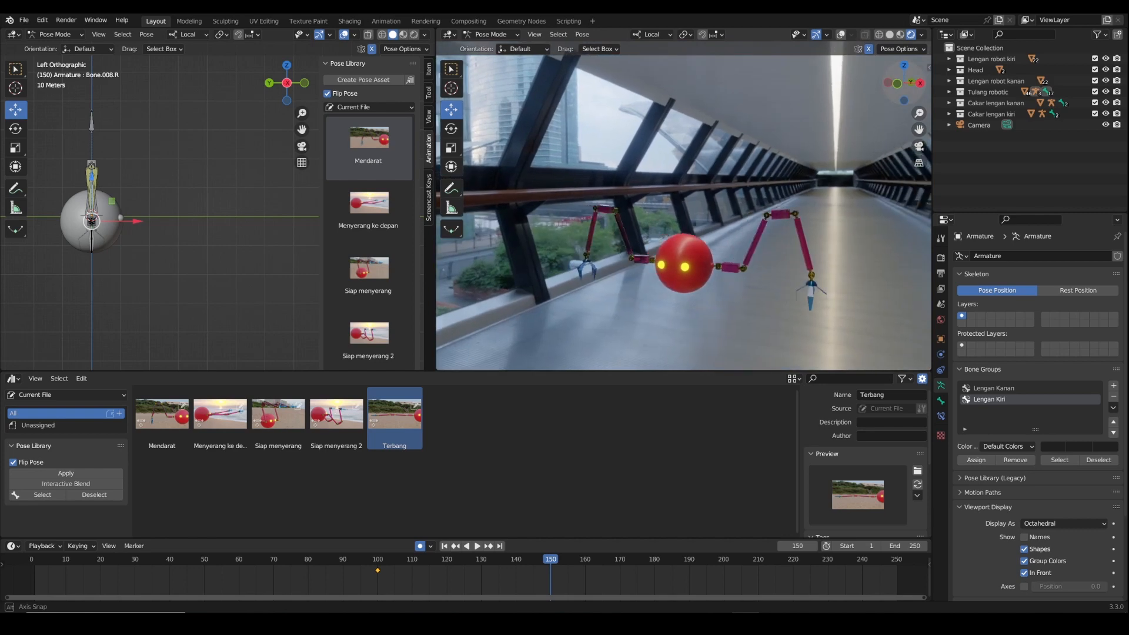
pyautogui.click(66, 484)
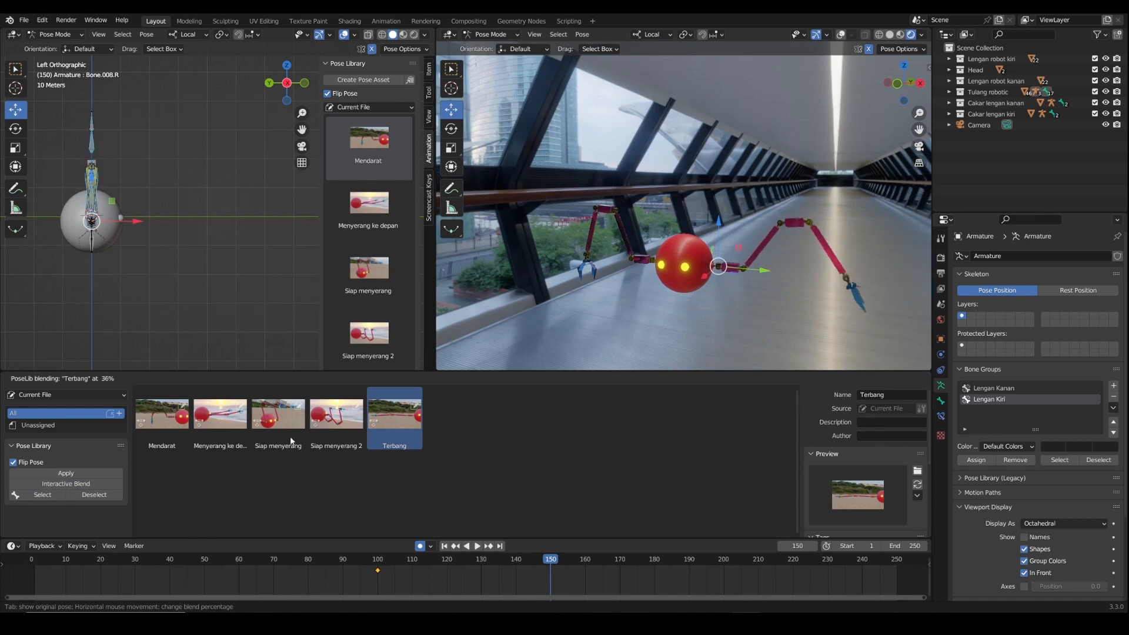
pyautogui.rightClick(552, 429)
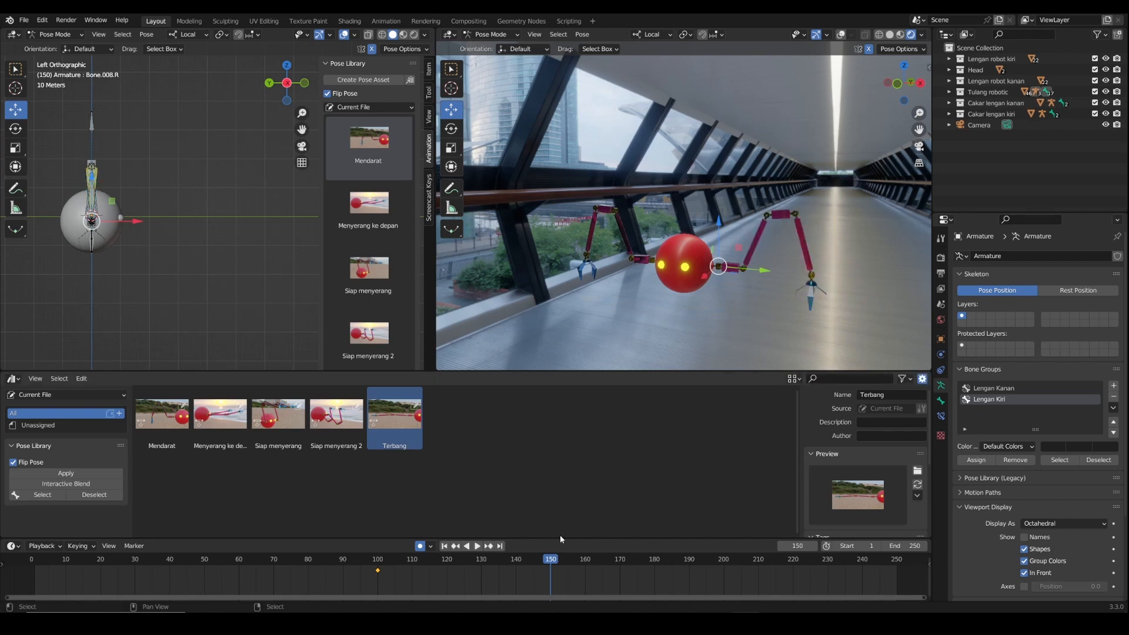
pyautogui.moveTo(919, 129); pyautogui.dragTo(895, 126)
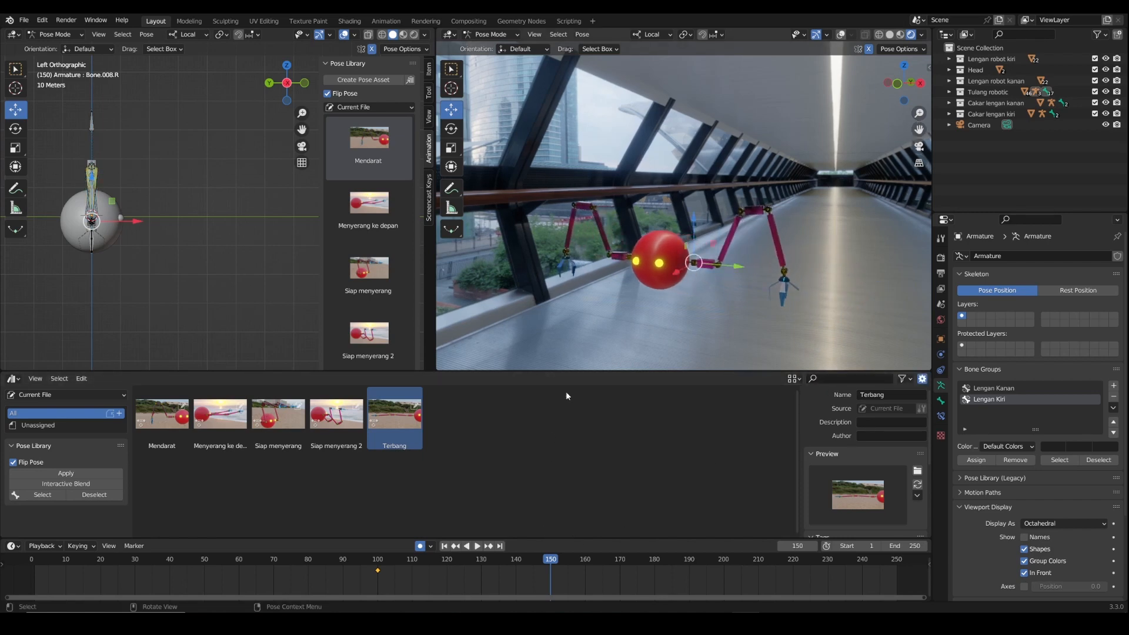
pyautogui.click(67, 474)
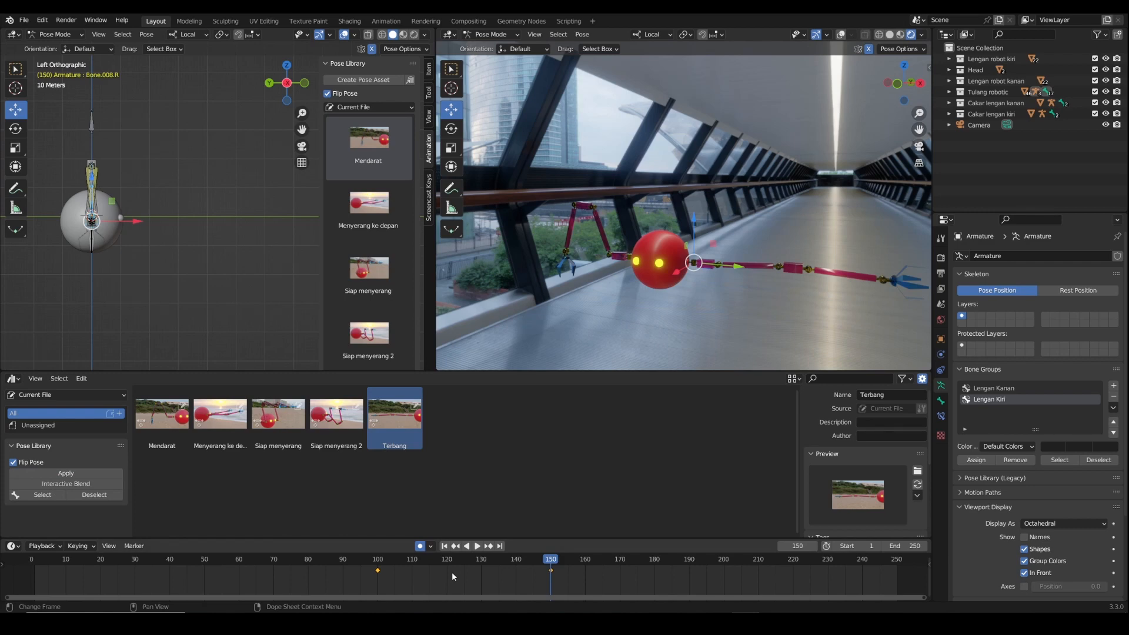
# Select the Lengan Kanan bones and apply the Terbang pose unflipped at frame 150.
pyautogui.click(999, 389)
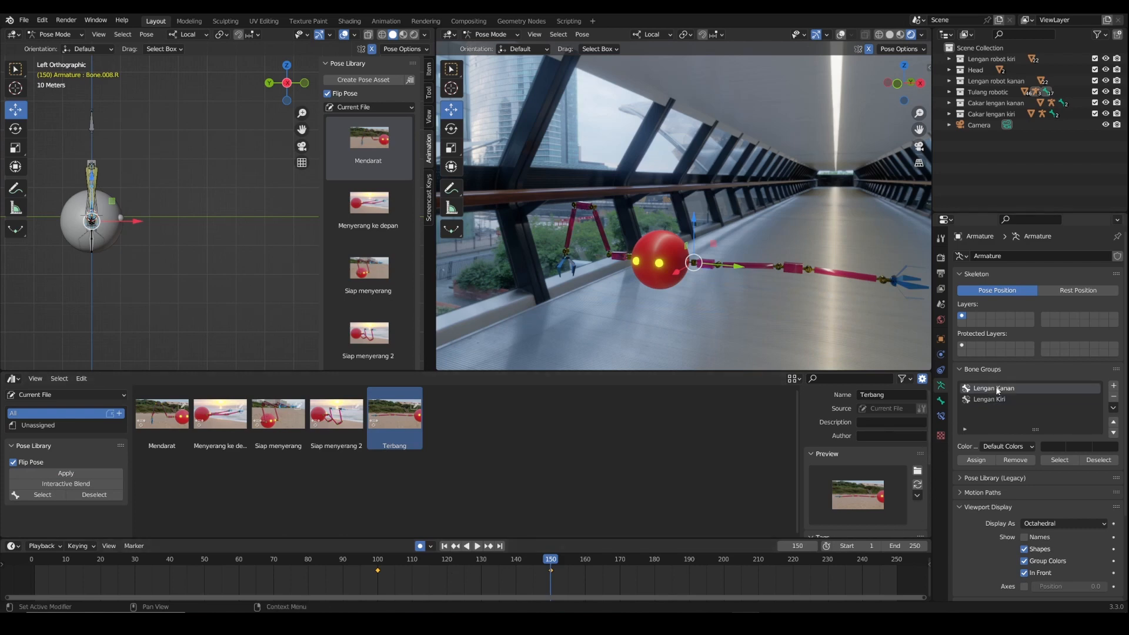
pyautogui.click(1060, 460)
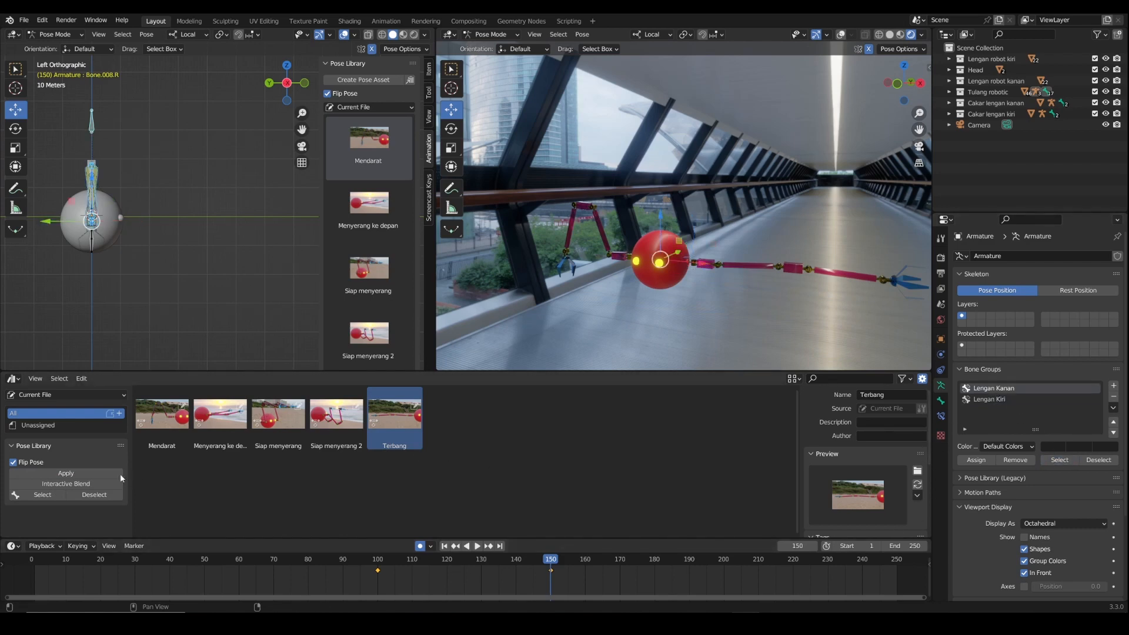
pyautogui.click(13, 462)
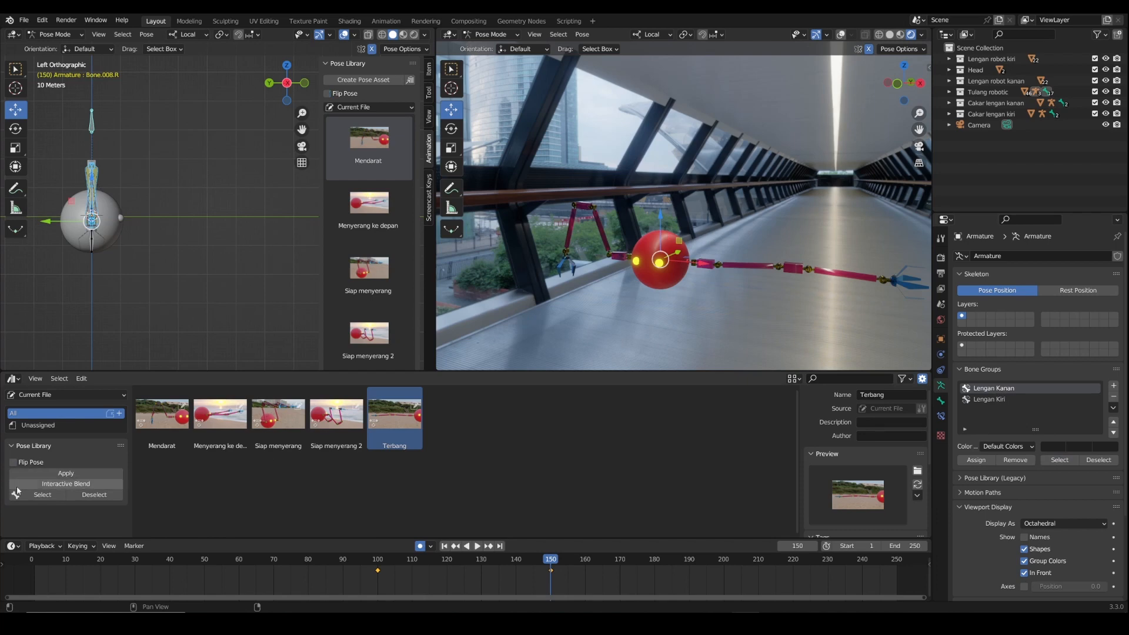
pyautogui.click(66, 474)
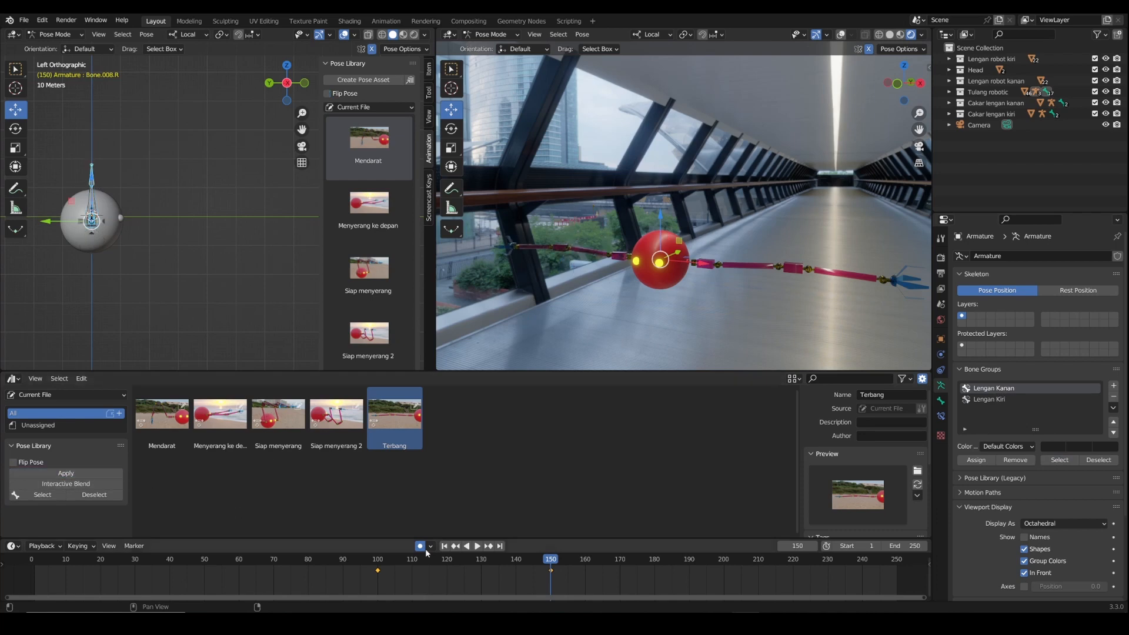
# Play back the arms' transition between the keyframes at frames 100 and 150.
pyautogui.click(357, 562)
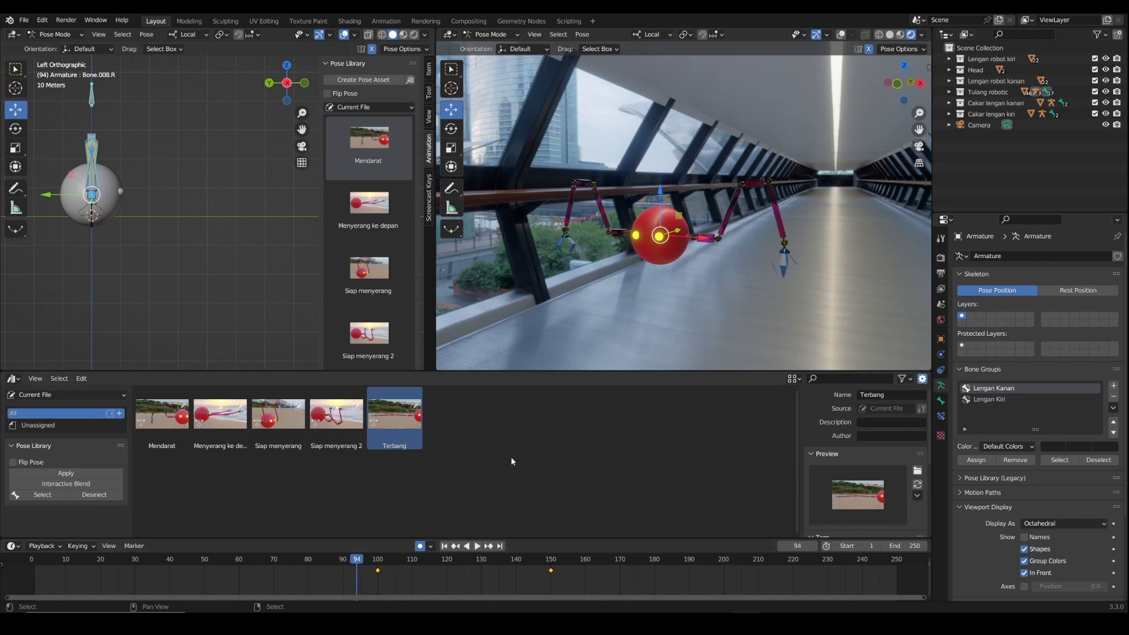
pyautogui.click(476, 546)
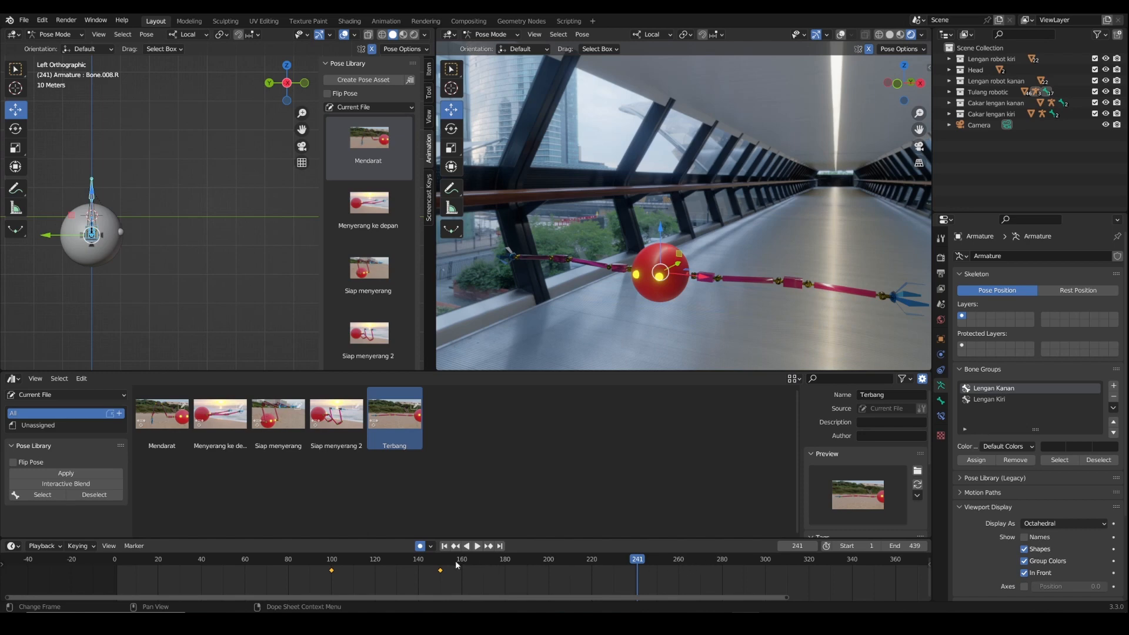
pyautogui.click(431, 565)
pyautogui.press('space')
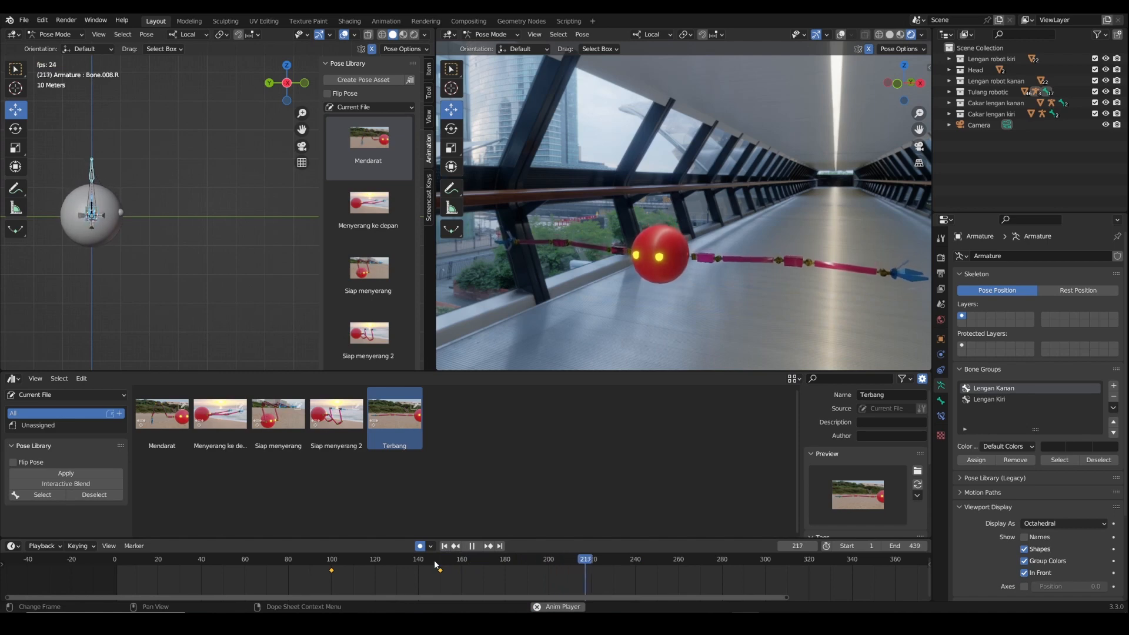
pyautogui.press('space')
# At frame 240, apply the Siap menyerang pose to the Lengan Kanan bones.
pyautogui.click(637, 563)
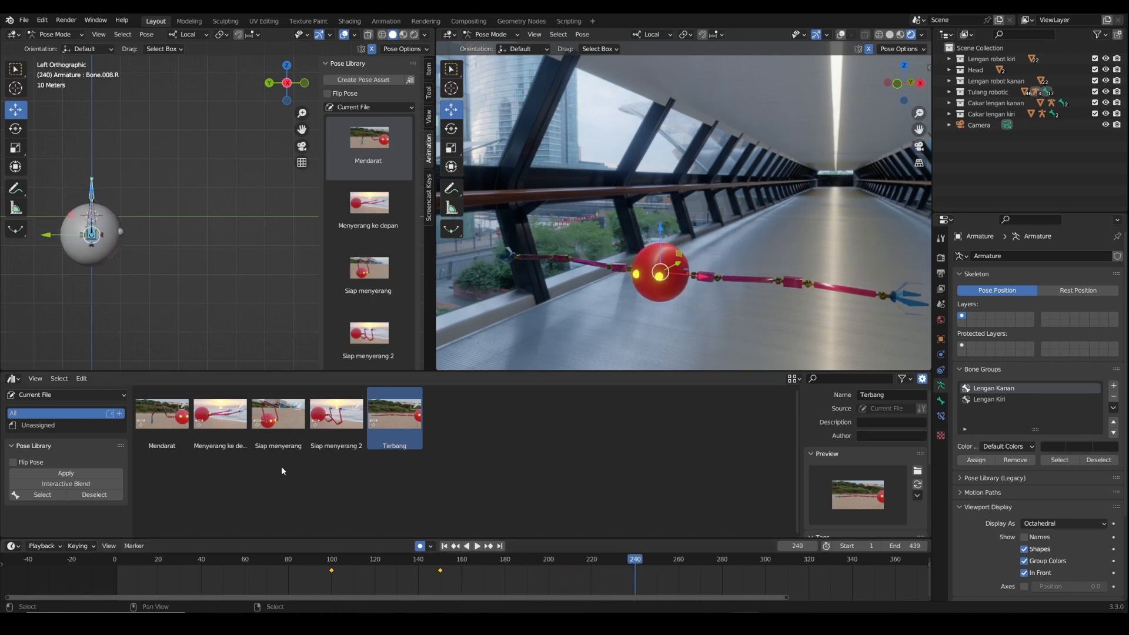
pyautogui.click(280, 429)
pyautogui.click(63, 484)
pyautogui.rightClick(347, 445)
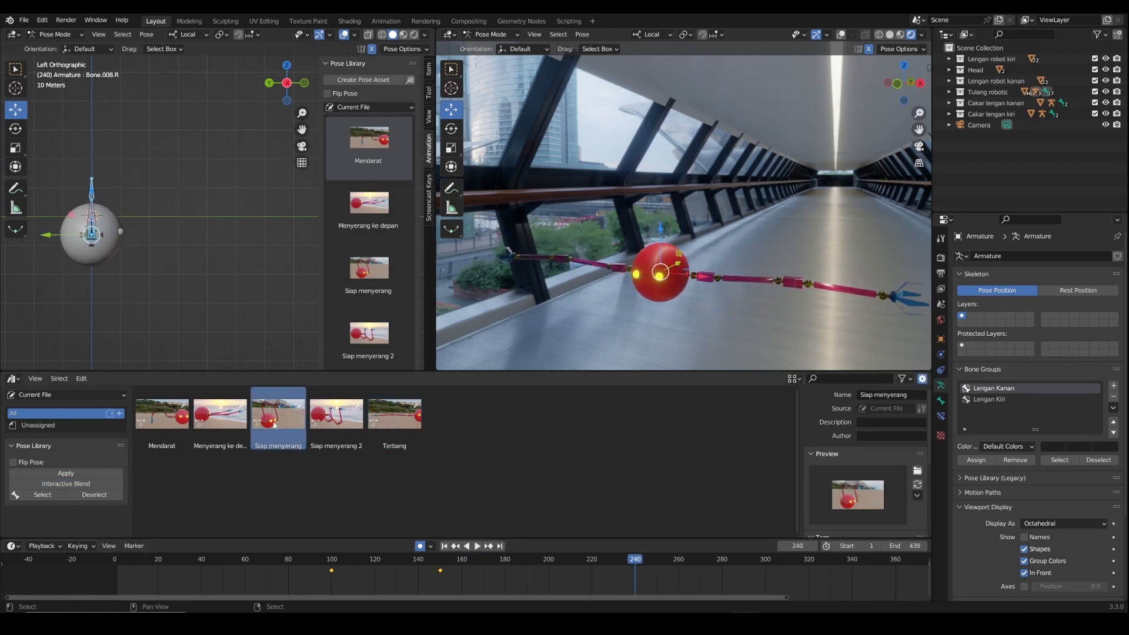
pyautogui.doubleClick(274, 425)
# Select the Lengan Kiri bones and apply the flipped Siap menyerang pose at frame 240.
pyautogui.click(994, 399)
pyautogui.click(1057, 461)
pyautogui.click(14, 462)
pyautogui.click(59, 473)
# Play the animation from just before frame 150 to check the move into the Siap menyerang pose.
pyautogui.click(433, 563)
pyautogui.press('space')
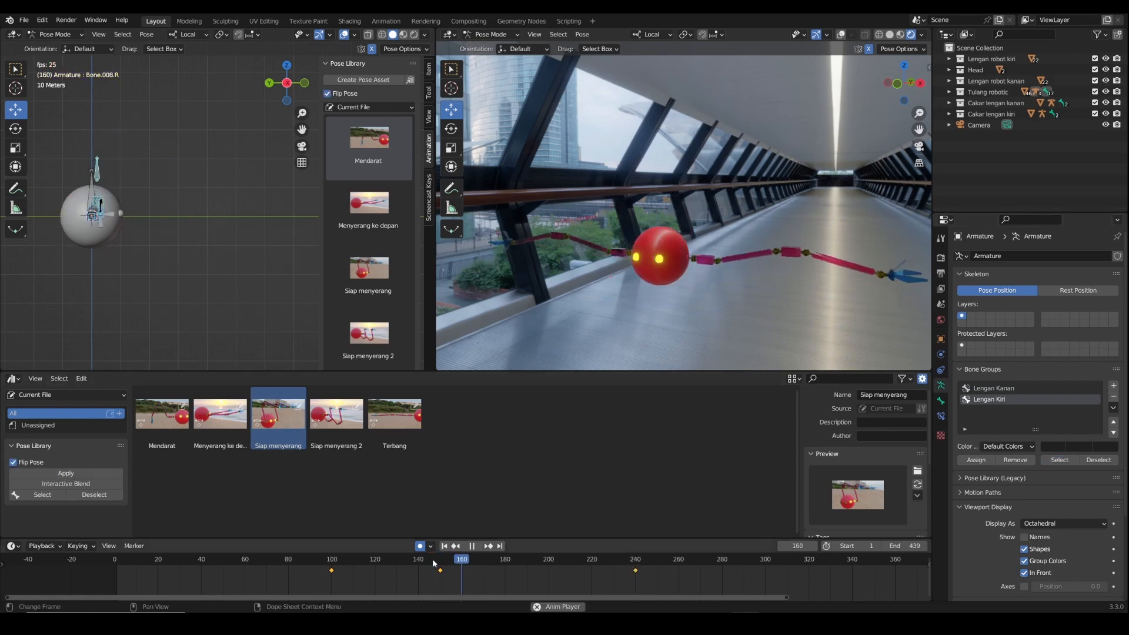
pyautogui.press('space')
# Duplicate the Terbang keyframes from frame 150 to frame 220.
pyautogui.click(593, 564)
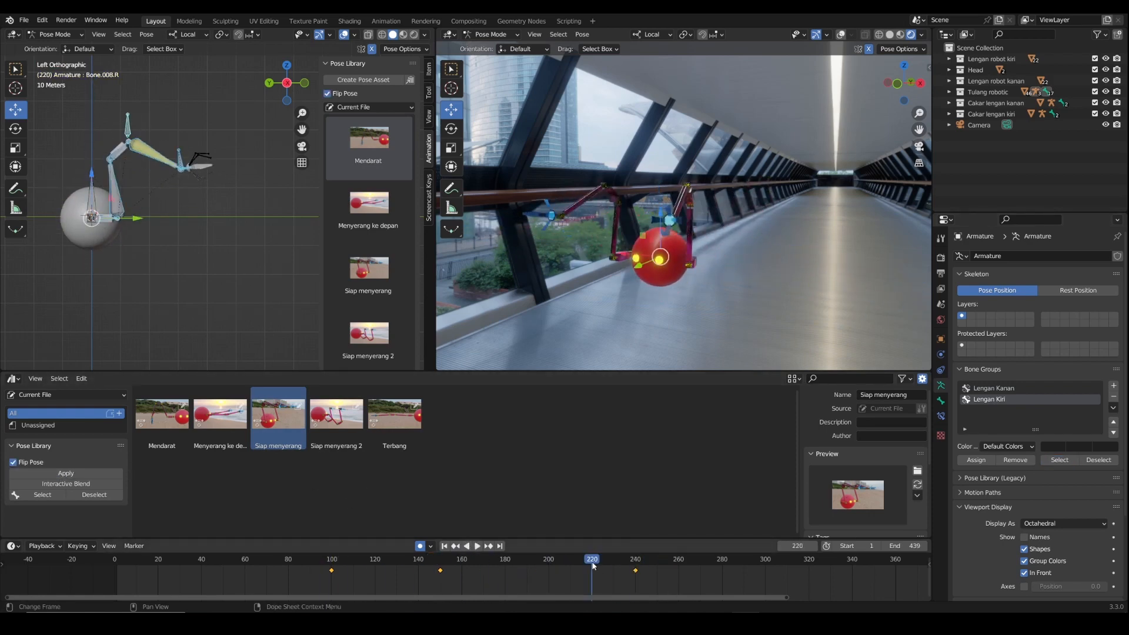
pyautogui.click(529, 500)
pyautogui.click(440, 571)
pyautogui.hotkey('shift', 'd')
pyautogui.click(594, 575)
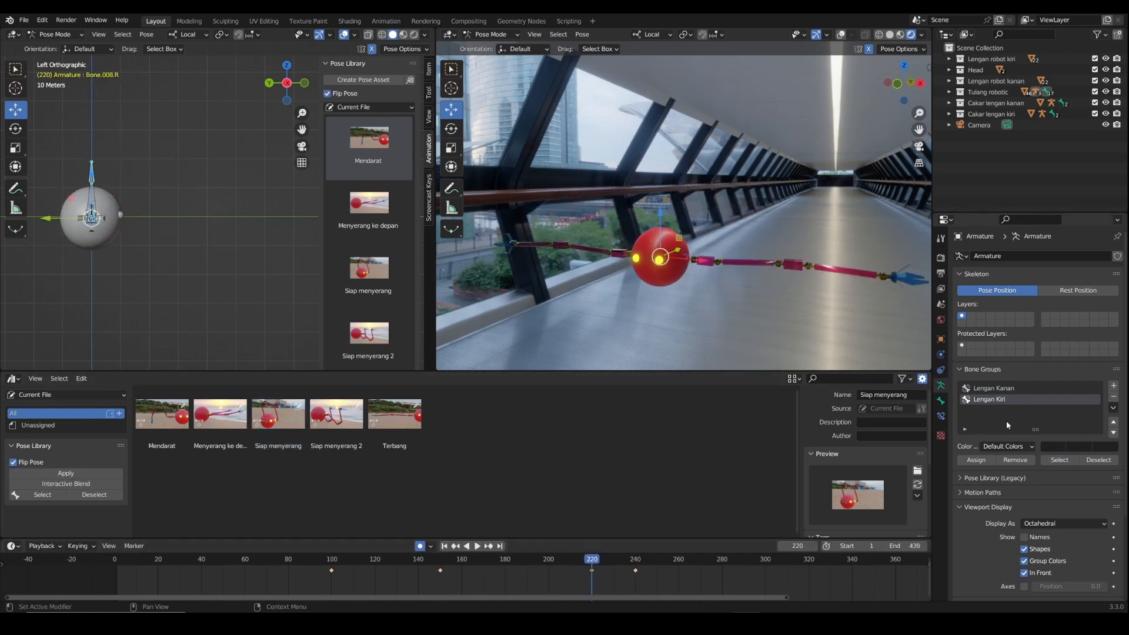
# Play the animation through frames 220 to 240 to check the move from Terbang into Siap menyerang.
pyautogui.click(1000, 388)
pyautogui.press('space')
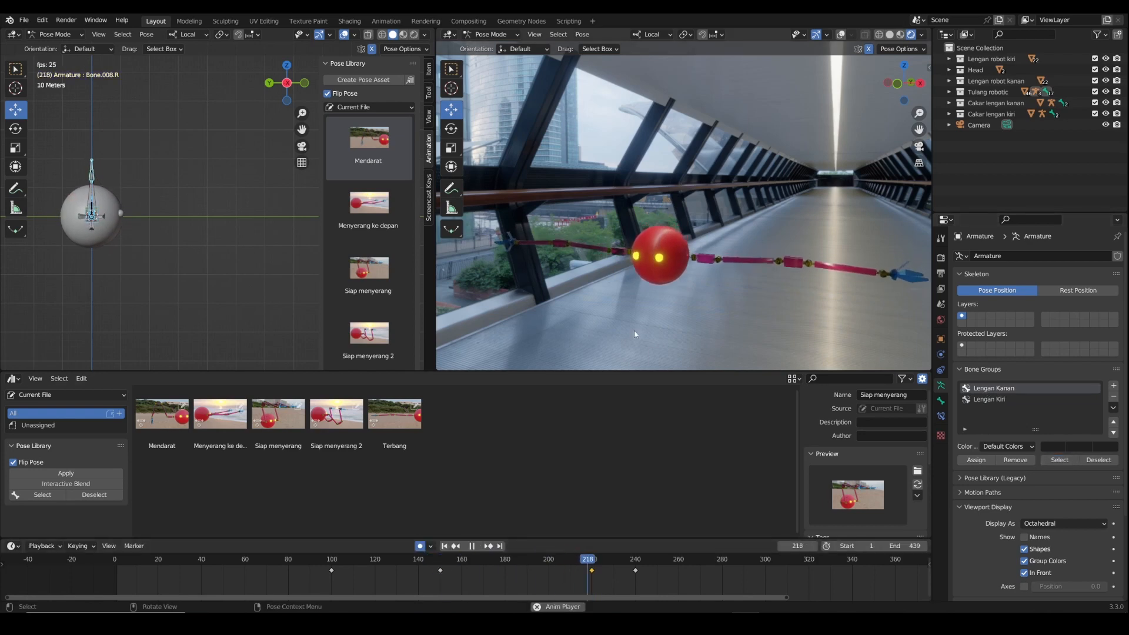
pyautogui.press('space')
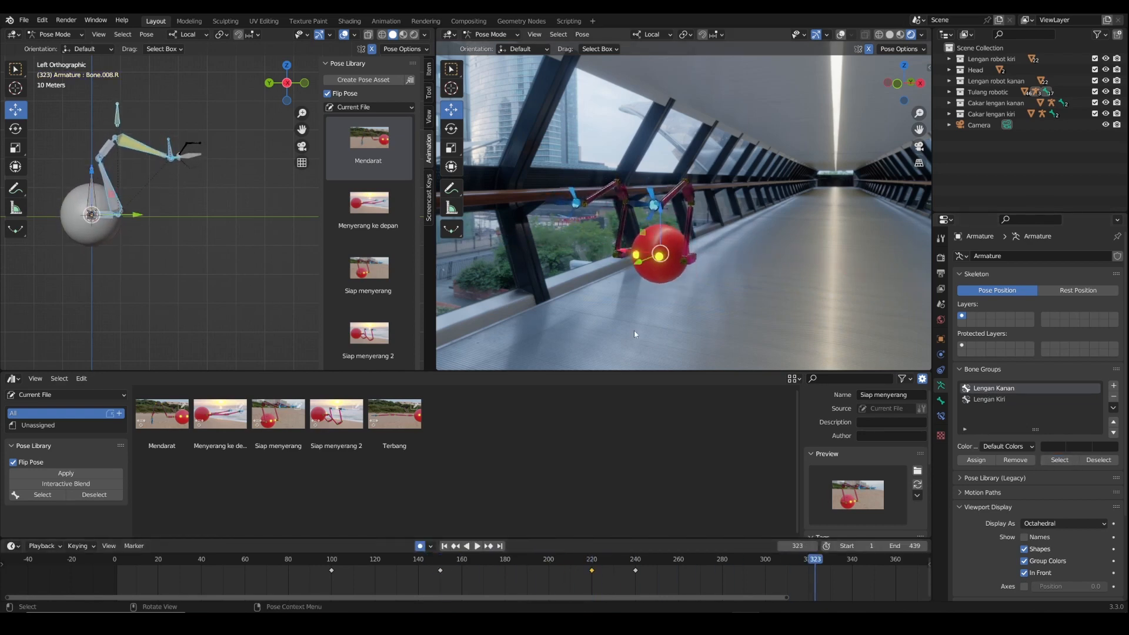
# Enlarge the timeline and keyframe the current pose of the arm bones at frame 340.
pyautogui.moveTo(621, 596); pyautogui.dragTo(775, 585)
pyautogui.click(667, 564)
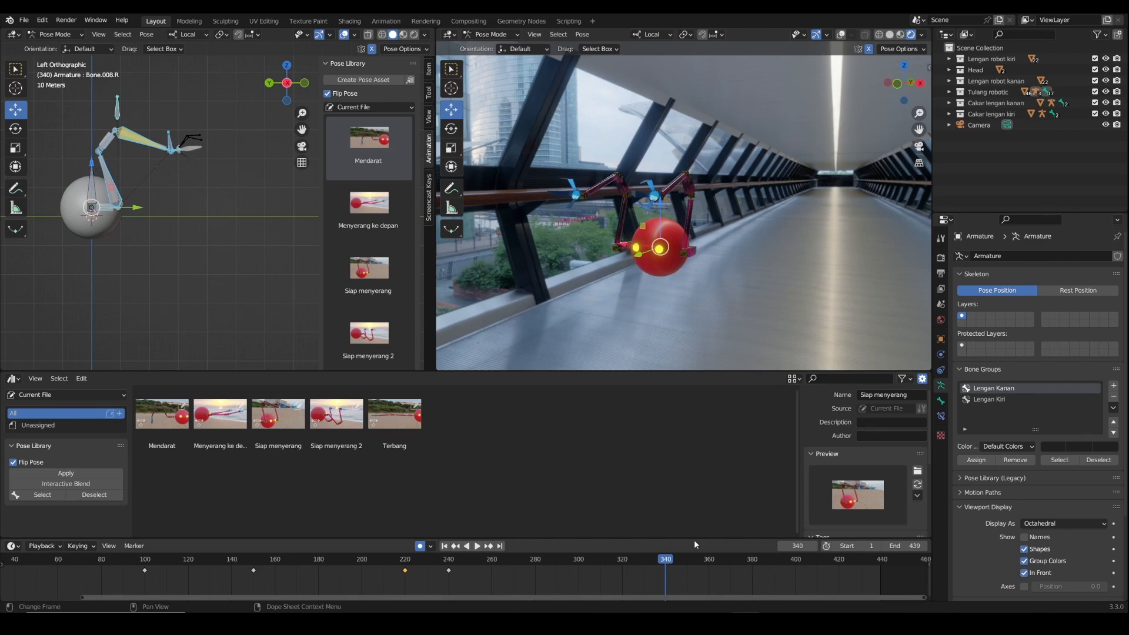
pyautogui.moveTo(694, 539); pyautogui.dragTo(676, 501)
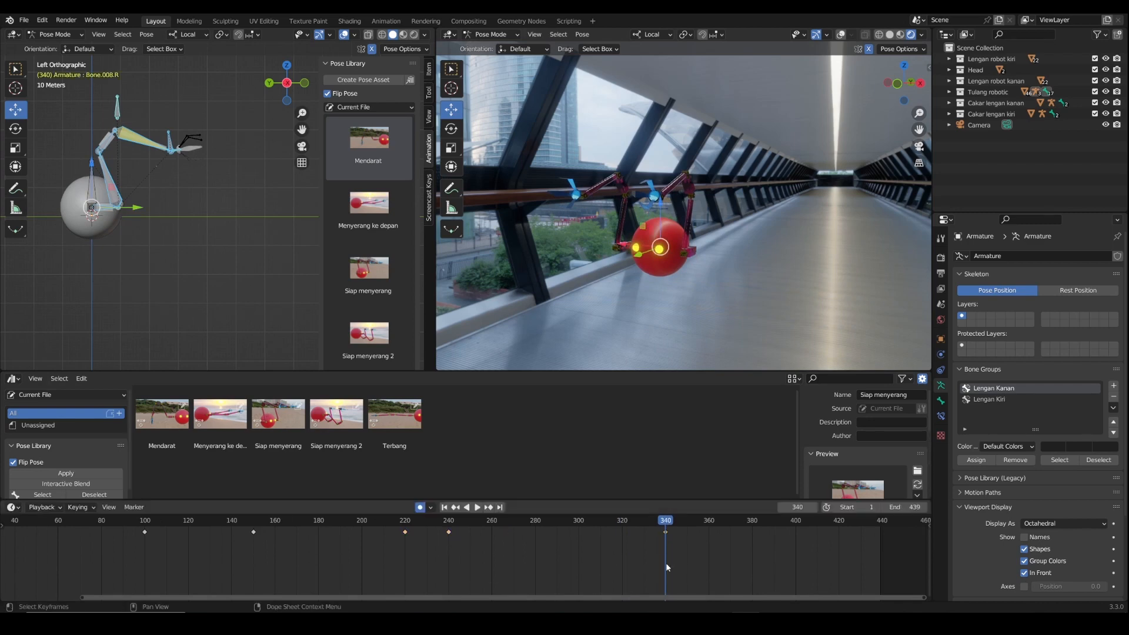
pyautogui.click(990, 400)
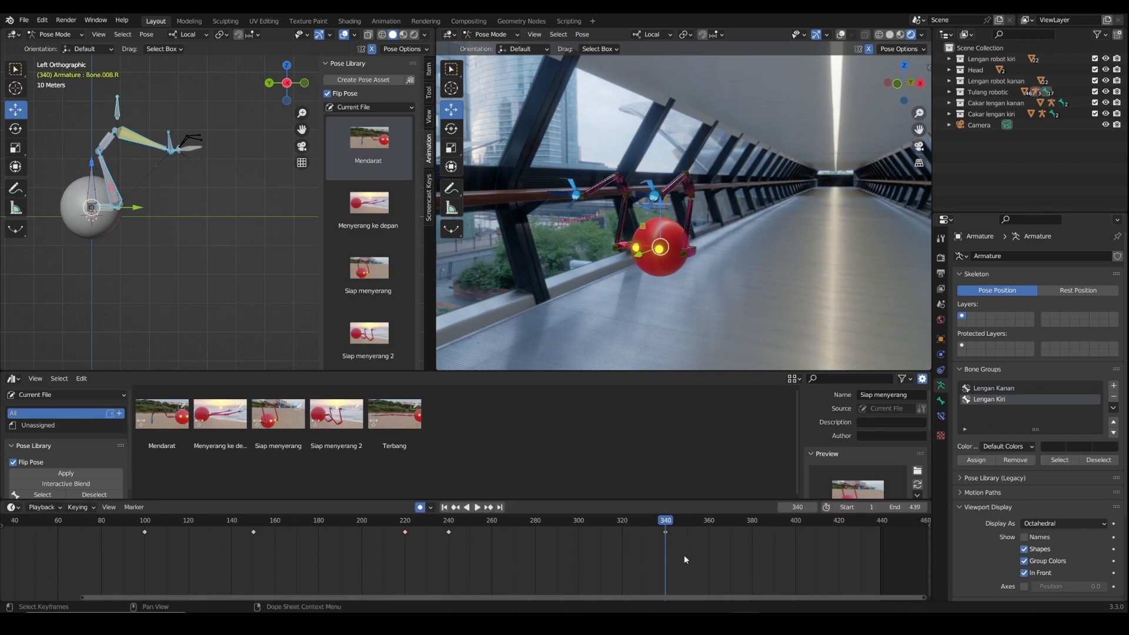
pyautogui.press('i')
# At frame 350, apply the flipped Menyerang ke depan pose to the Lengan Kiri bones at 100% blend.
pyautogui.click(687, 522)
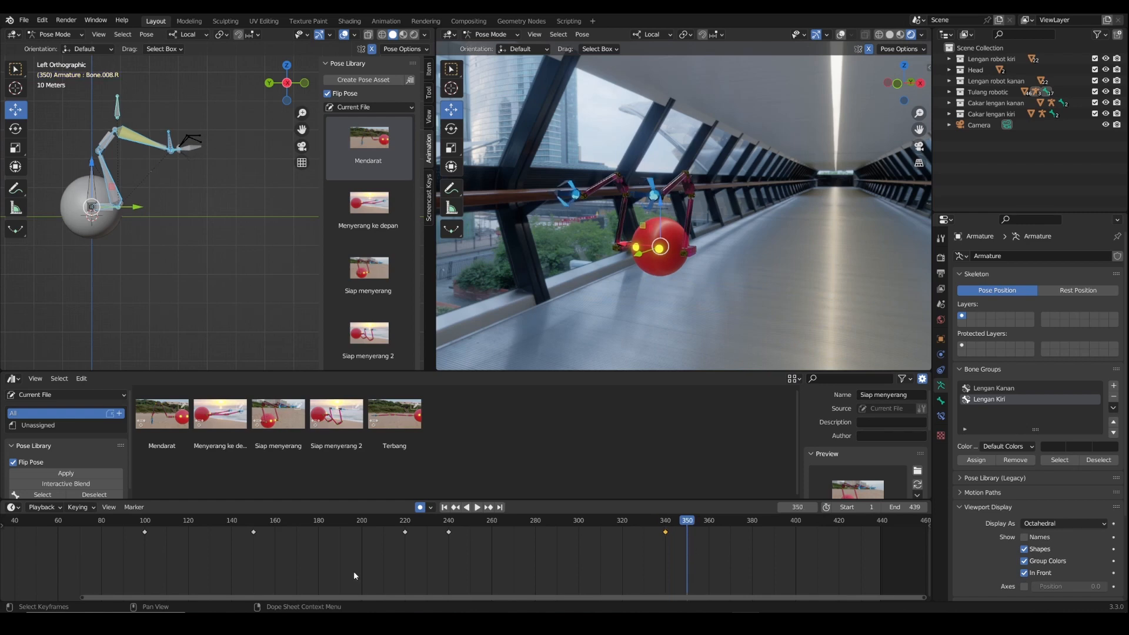
pyautogui.click(220, 415)
pyautogui.click(66, 484)
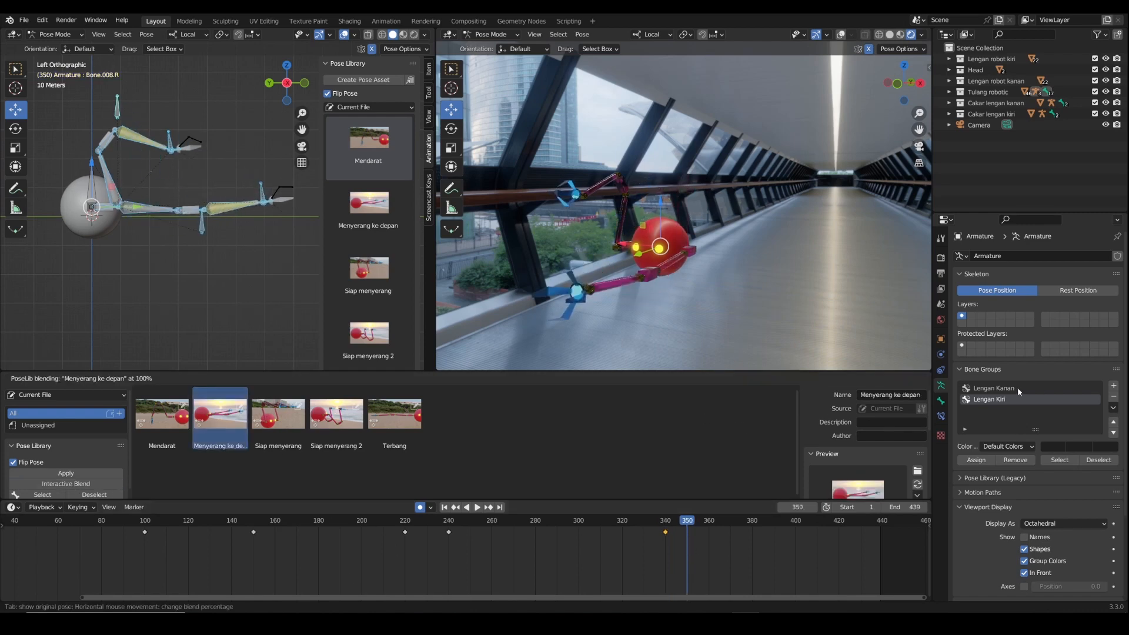
pyautogui.click(630, 475)
pyautogui.hotkey('ctrl', 'z')
pyautogui.click(36, 484)
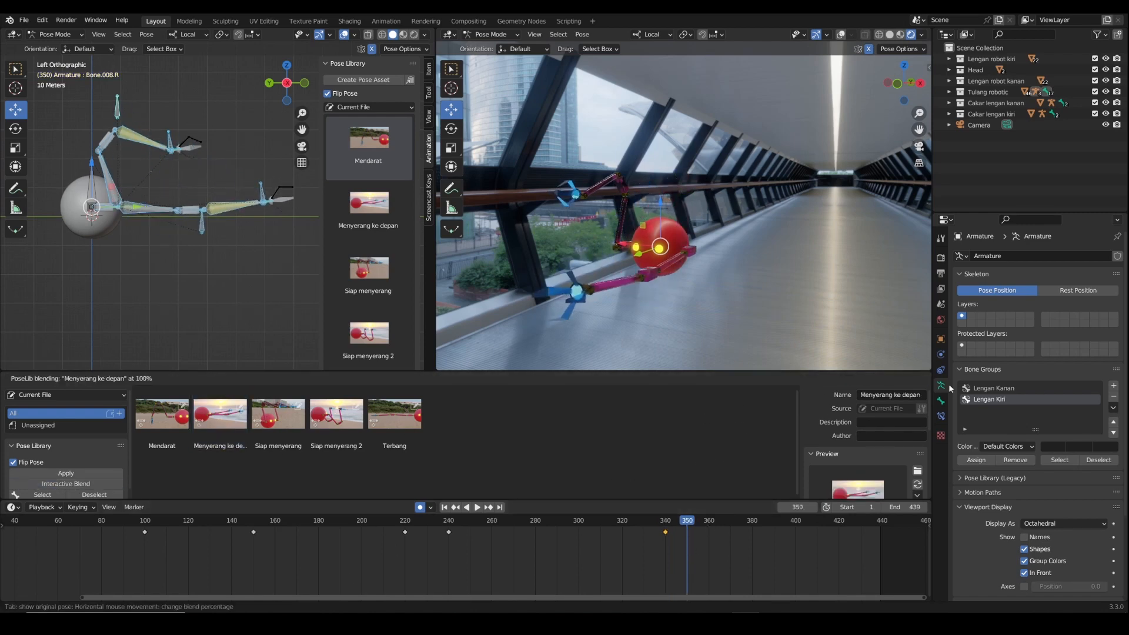
pyautogui.click(914, 396)
# Create a pose asset from the bent left-arm pose at frame 360, name it Siap menyerang 2, and load a custom preview image.
pyautogui.click(657, 522)
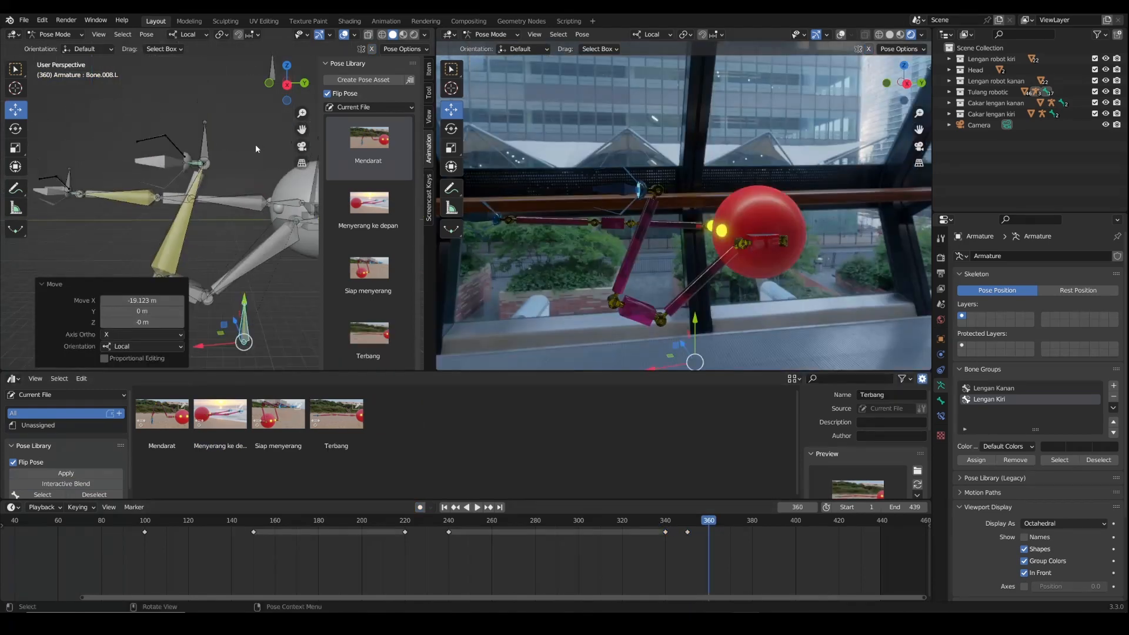
pyautogui.click(364, 81)
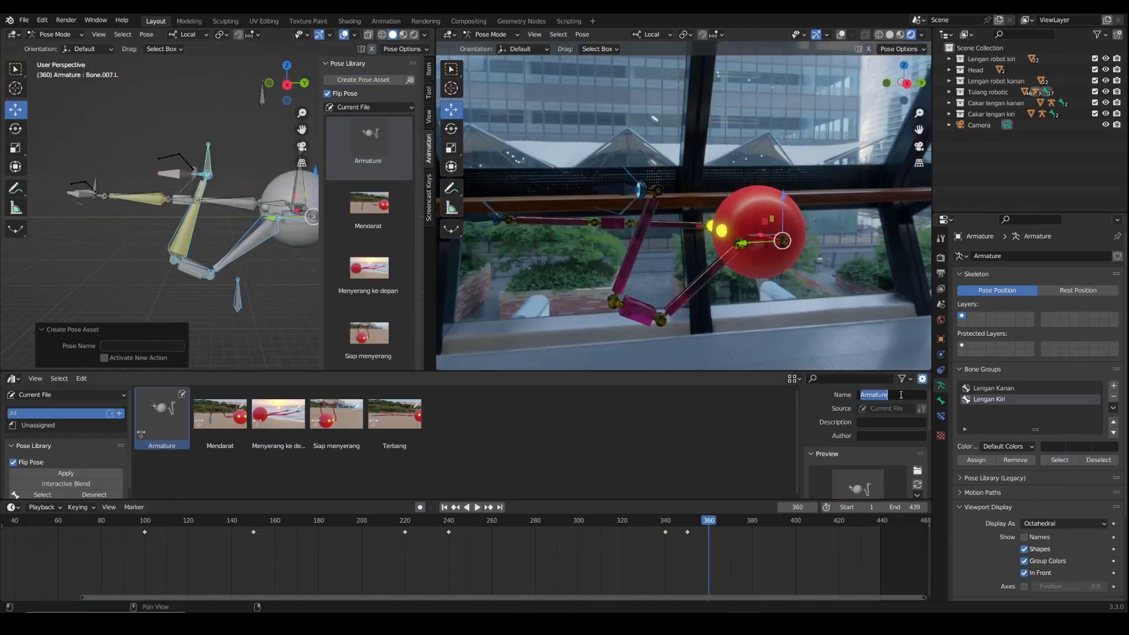
pyautogui.write('ang 2')
pyautogui.press('Return')
pyautogui.click(917, 471)
pyautogui.click(694, 397)
pyautogui.click(736, 464)
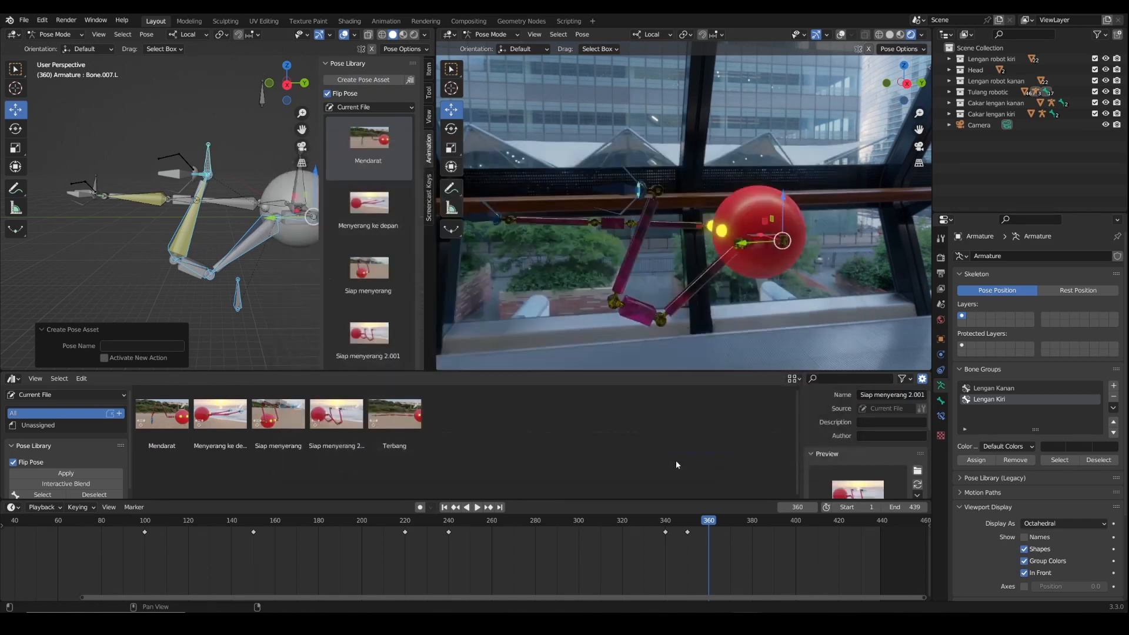
pyautogui.click(705, 525)
pyautogui.click(71, 484)
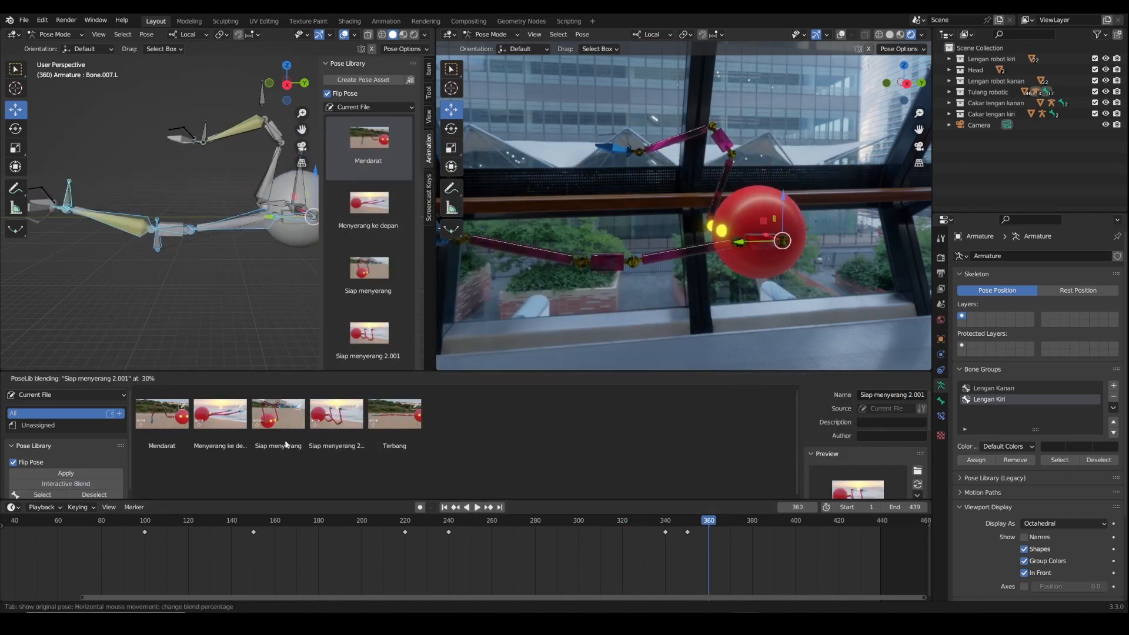
pyautogui.rightClick(75, 486)
pyautogui.click(75, 486)
pyautogui.rightClick(90, 486)
# Apply the unflipped Siap menyerang 2.001 pose to the Lengan Kiri bones at frame 360 and keyframe it with auto keying on.
pyautogui.click(22, 462)
pyautogui.click(67, 486)
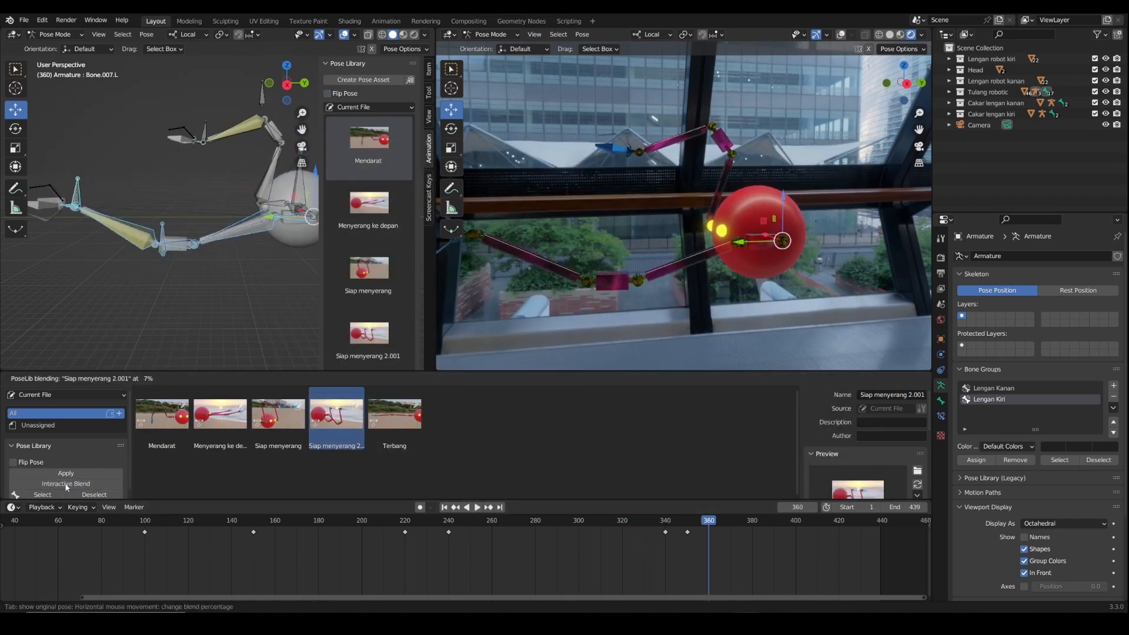
pyautogui.rightClick(477, 461)
pyautogui.moveTo(919, 130); pyautogui.dragTo(1020, 121)
pyautogui.click(66, 484)
pyautogui.rightClick(834, 372)
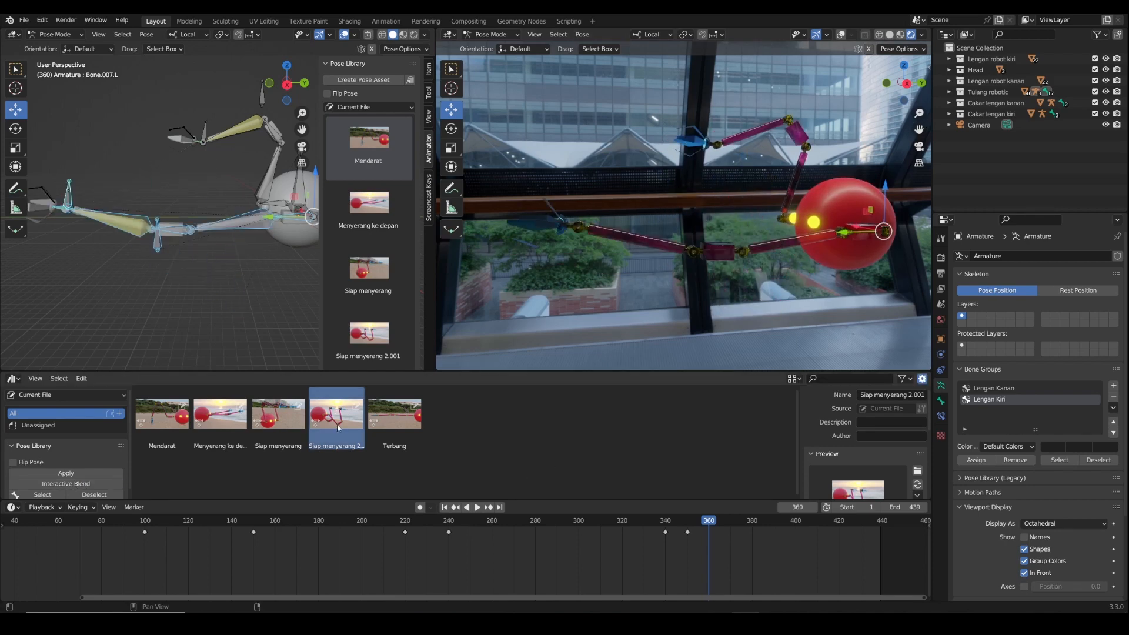
pyautogui.doubleClick(337, 424)
pyautogui.click(420, 507)
pyautogui.press('i')
# Add the Lengan Kanan bones to the selection and apply the unflipped Menyerang ke depan pose at frame 360.
pyautogui.click(634, 302)
pyautogui.press('Down')
pyautogui.press('Down')
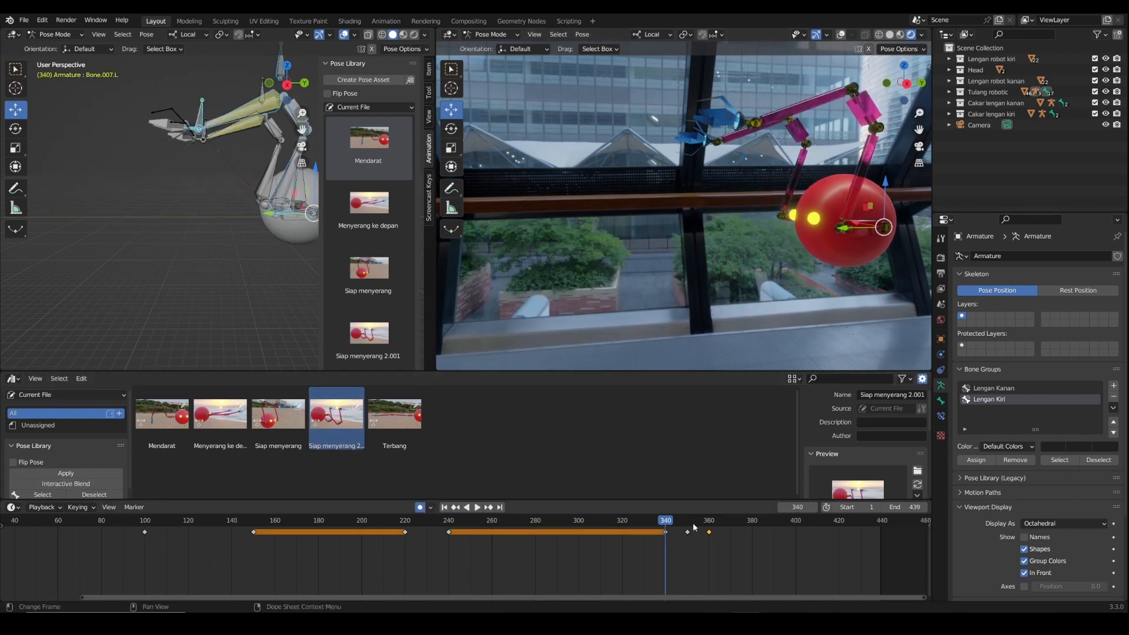
pyautogui.press('Up')
pyautogui.click(994, 389)
pyautogui.click(1058, 463)
pyautogui.click(710, 538)
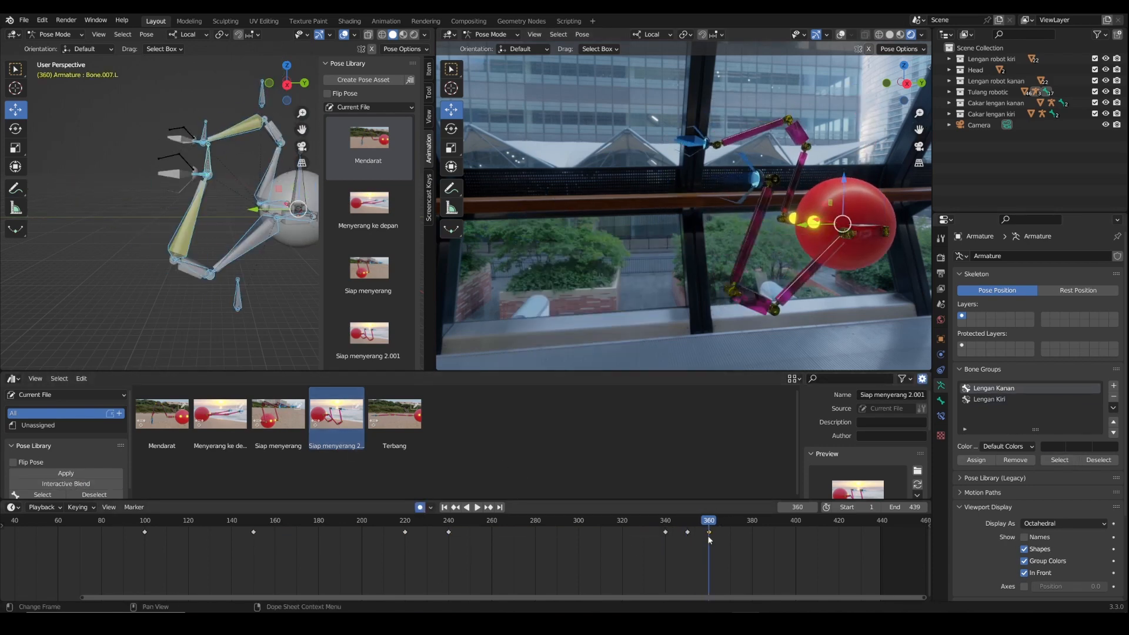
pyautogui.doubleClick(219, 415)
# At frame 365, apply the flipped Siap menyerang 2.001 pose to the Lengan Kanan bones and play back the attack.
pyautogui.click(718, 540)
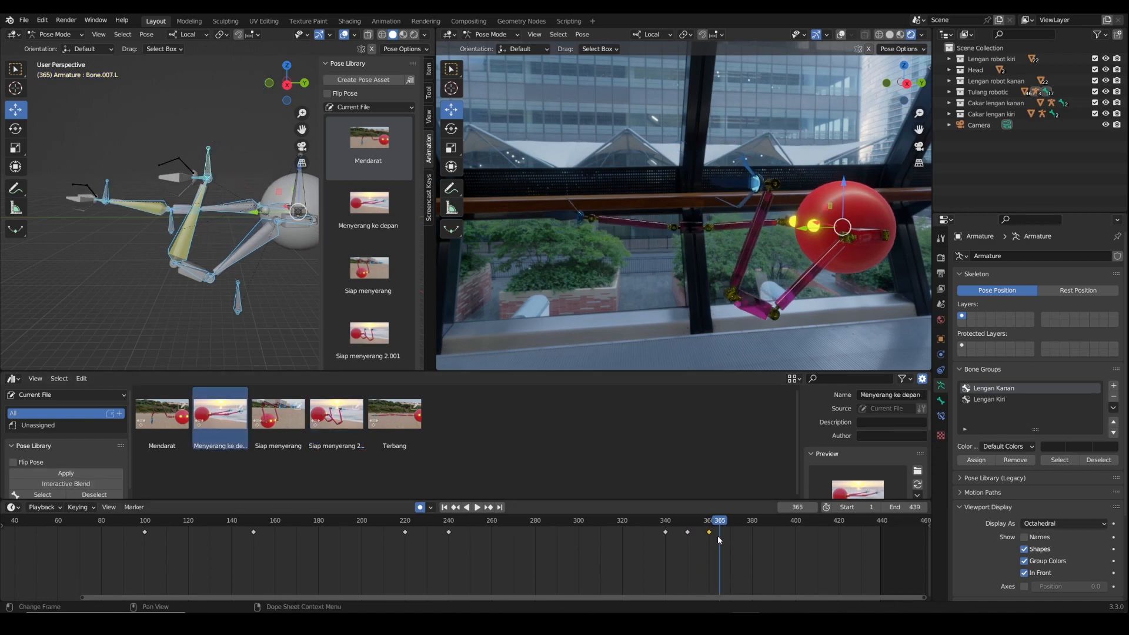
pyautogui.doubleClick(335, 419)
pyautogui.click(479, 507)
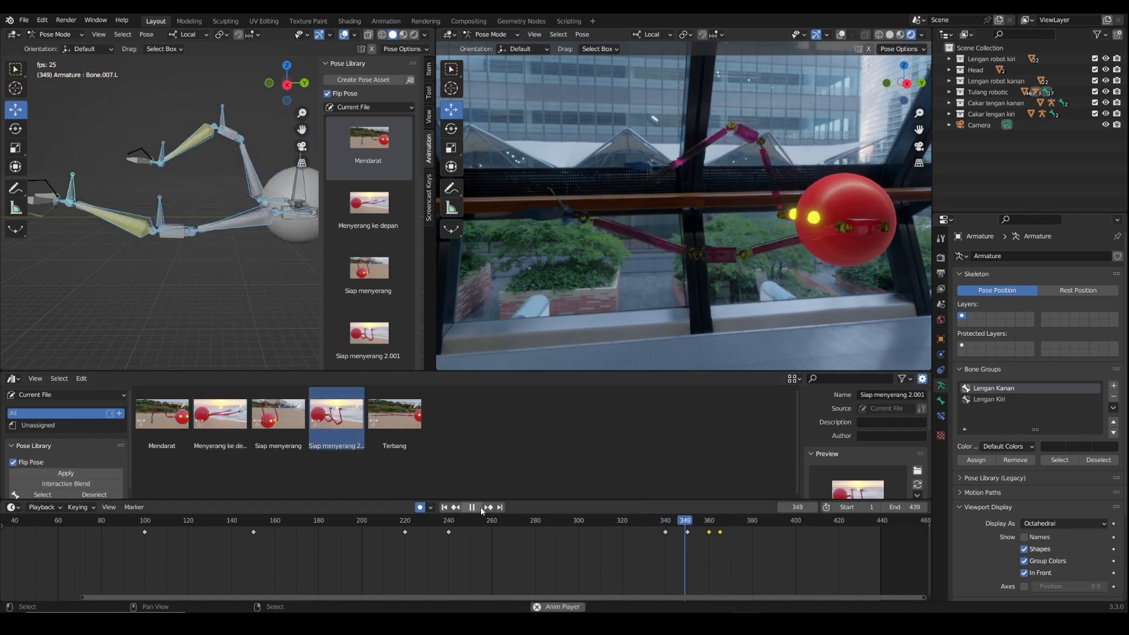
pyautogui.press('space')
pyautogui.scroll(-3, 293, 252)
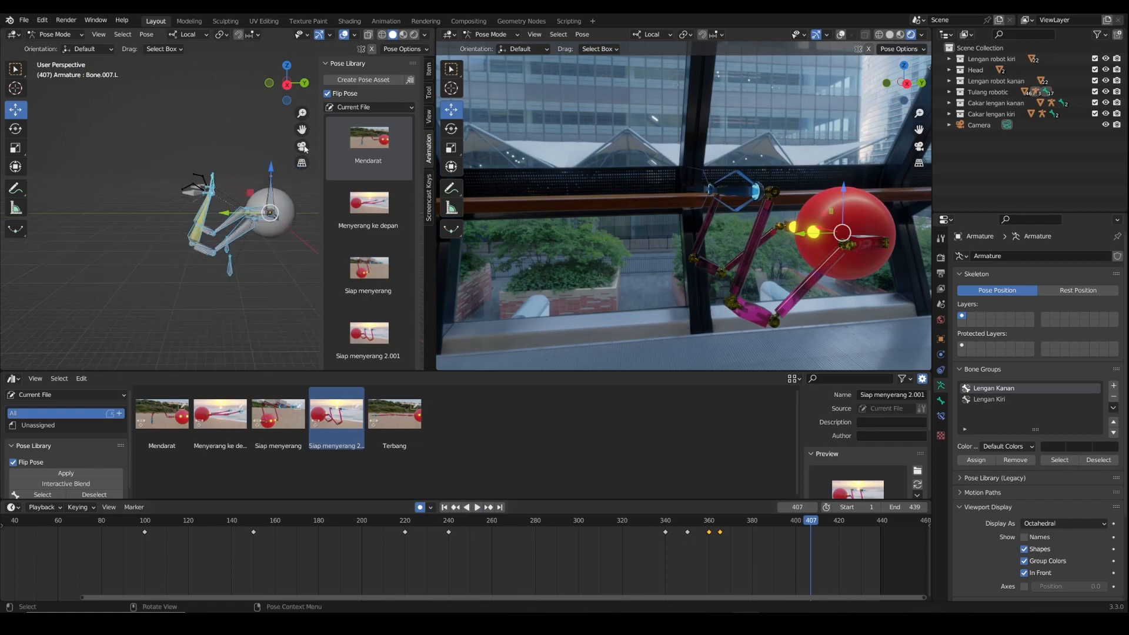